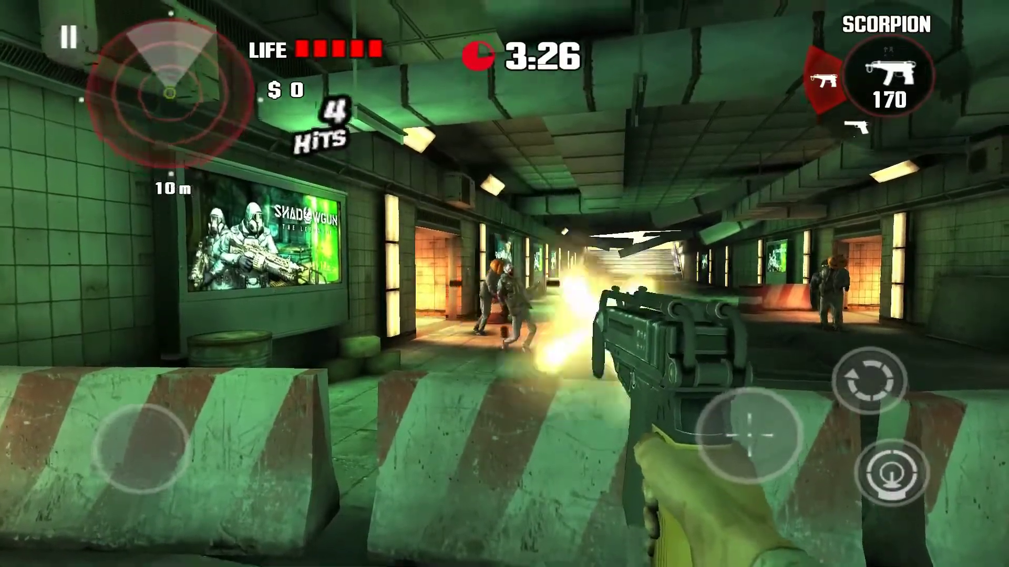
# Step: Keep shooting the zombies down the corridor while turning to aim, reaching 9 hits
pyautogui.moveTo(578, 316); pyautogui.dragTo(788, 315)
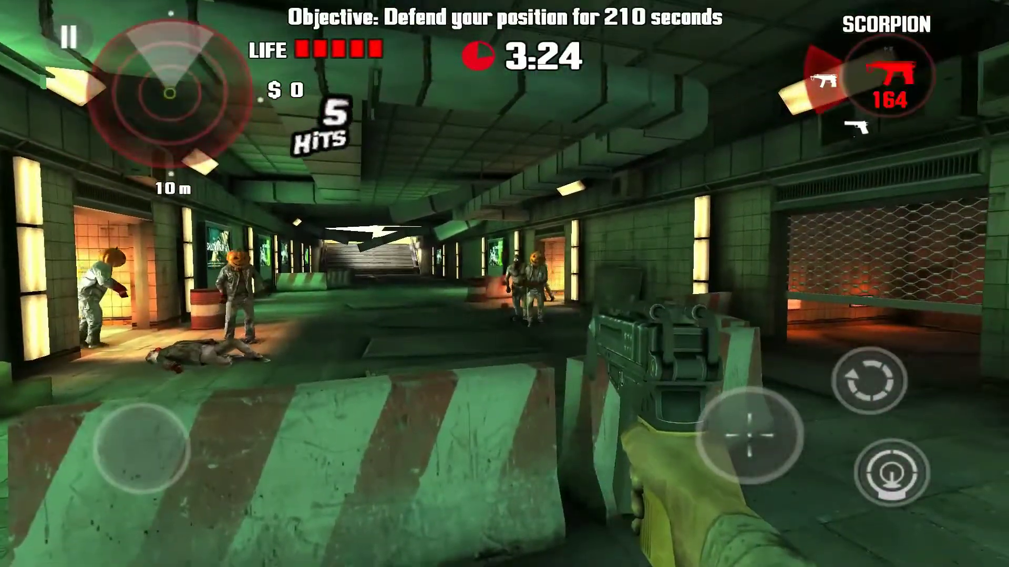
pyautogui.moveTo(683, 315); pyautogui.dragTo(630, 316)
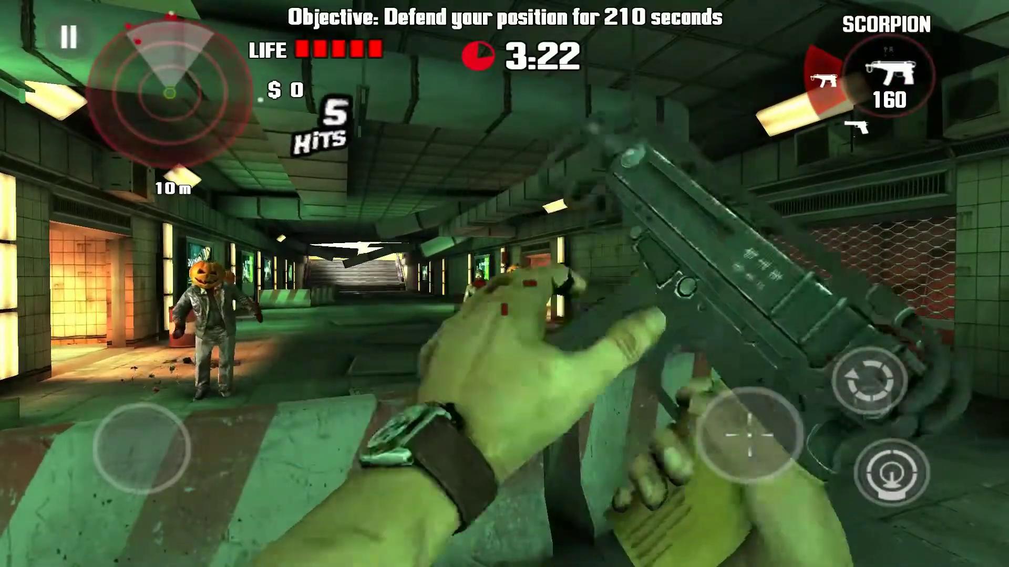
pyautogui.moveTo(749, 435); pyautogui.dragTo(748, 435)
pyautogui.moveTo(577, 263); pyautogui.dragTo(578, 326)
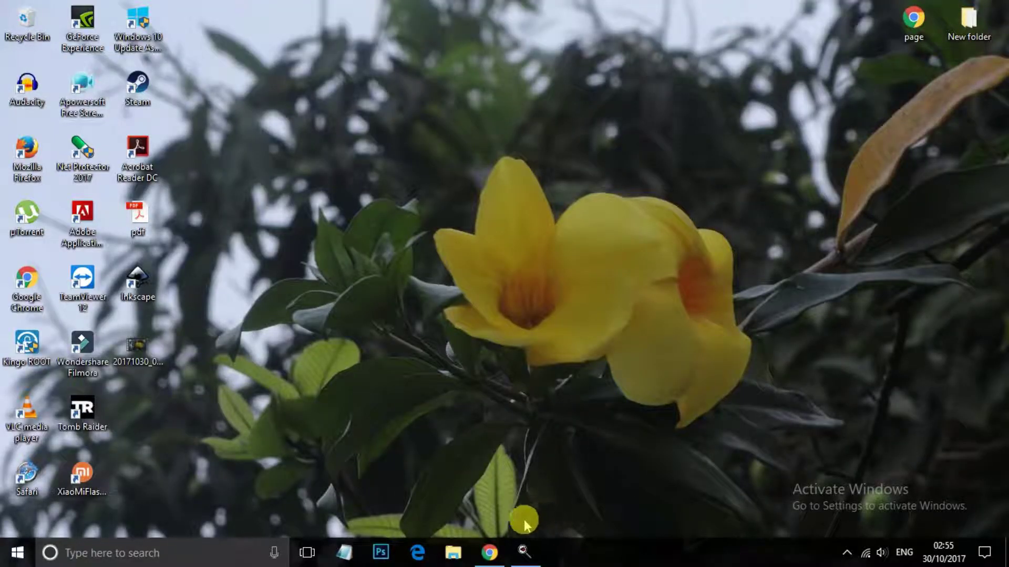
# Step: On the PDF to Word Converter page, upload the Desktop file 'pdf' for conversion
pyautogui.click(490, 552)
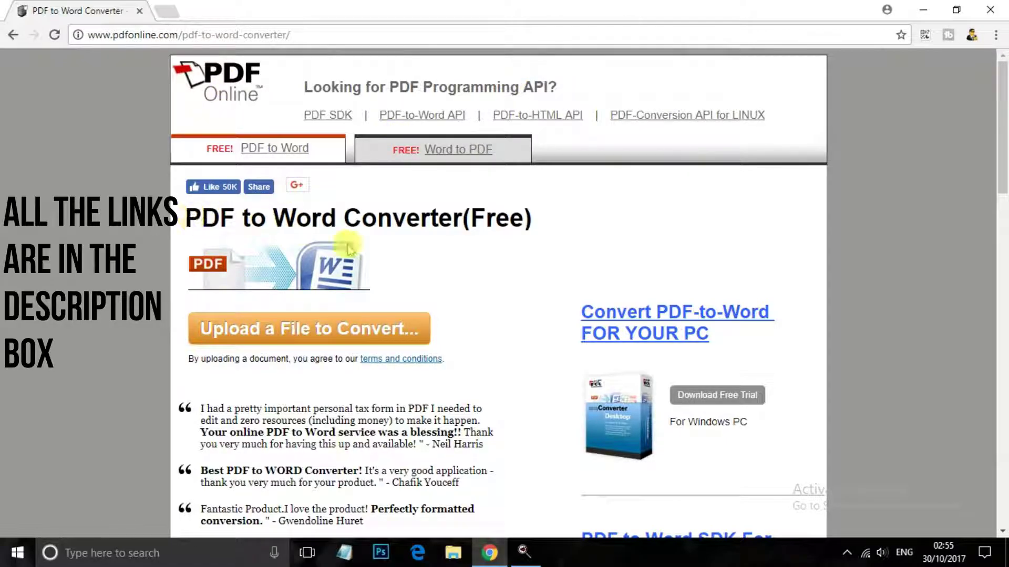
pyautogui.scroll(-3, 352, 252)
pyautogui.scroll(3, 294, 253)
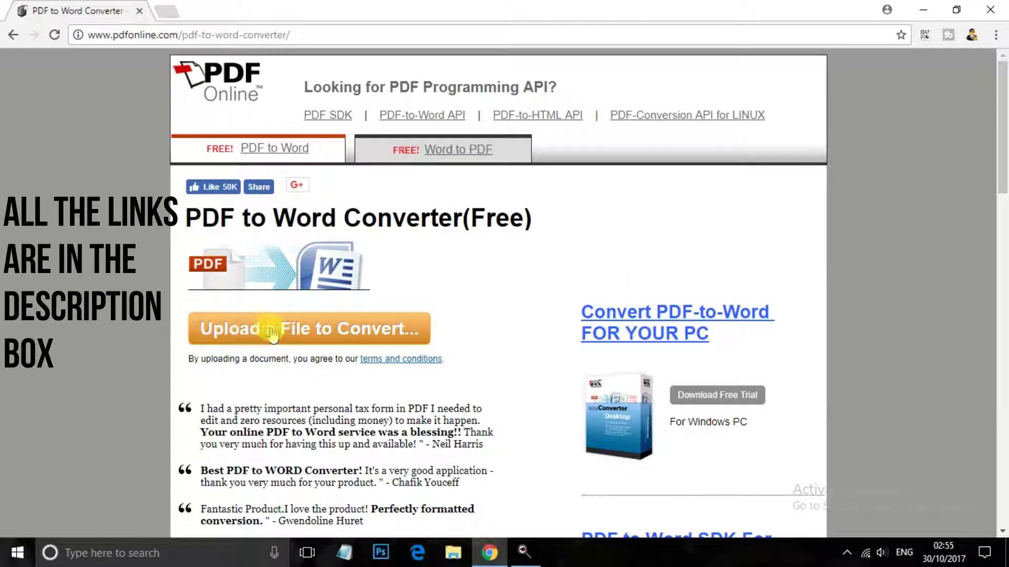
pyautogui.click(325, 339)
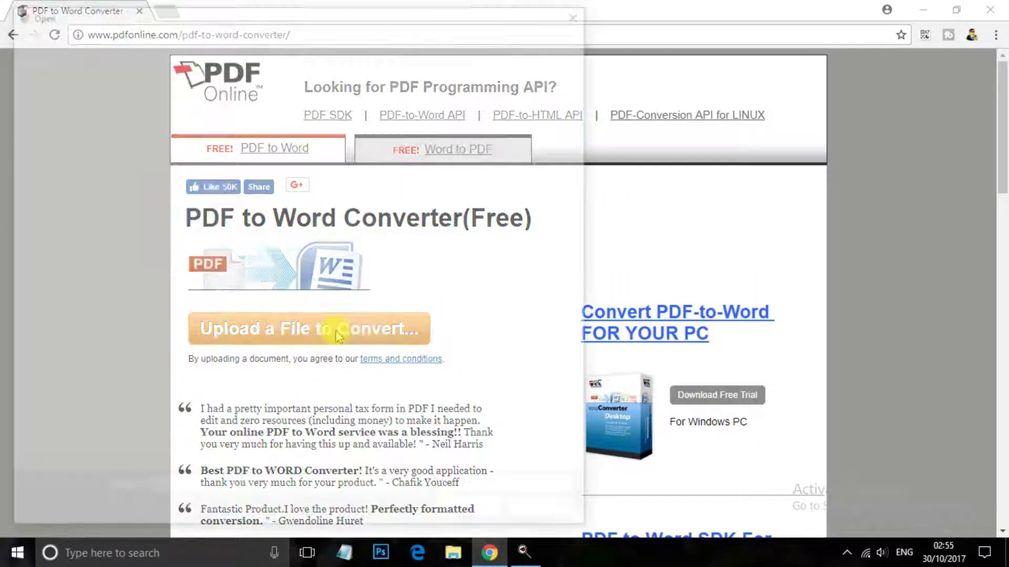
pyautogui.click(66, 109)
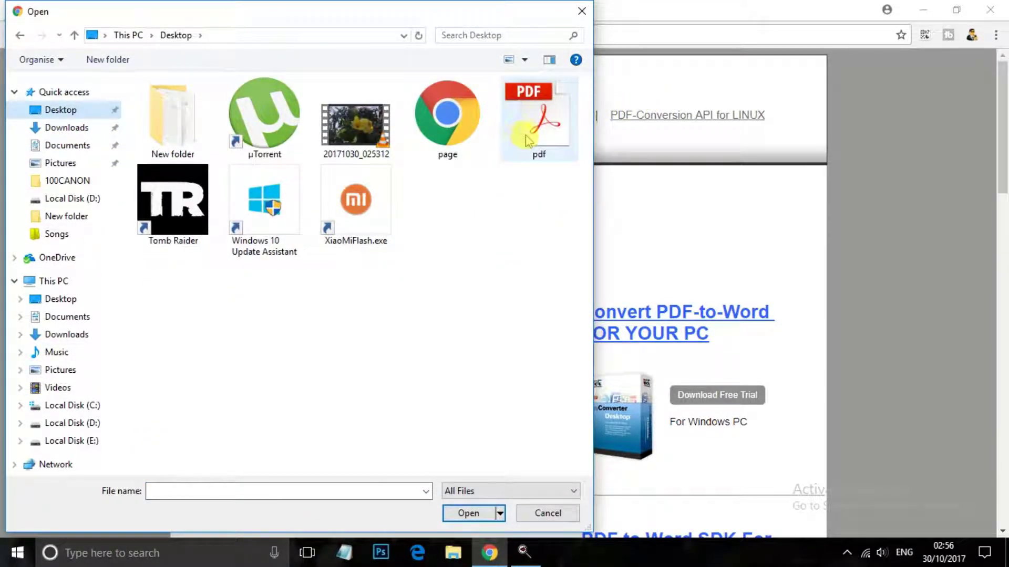
pyautogui.click(536, 126)
pyautogui.click(478, 513)
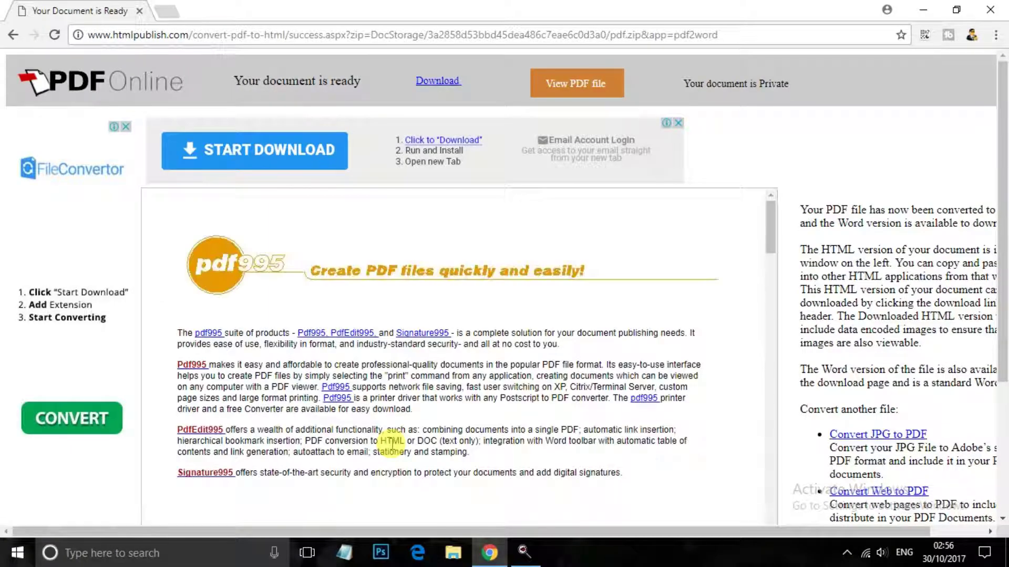
# Step: Review the converted document preview, then go to the download page
pyautogui.scroll(-3, 393, 367)
pyautogui.scroll(3, 379, 278)
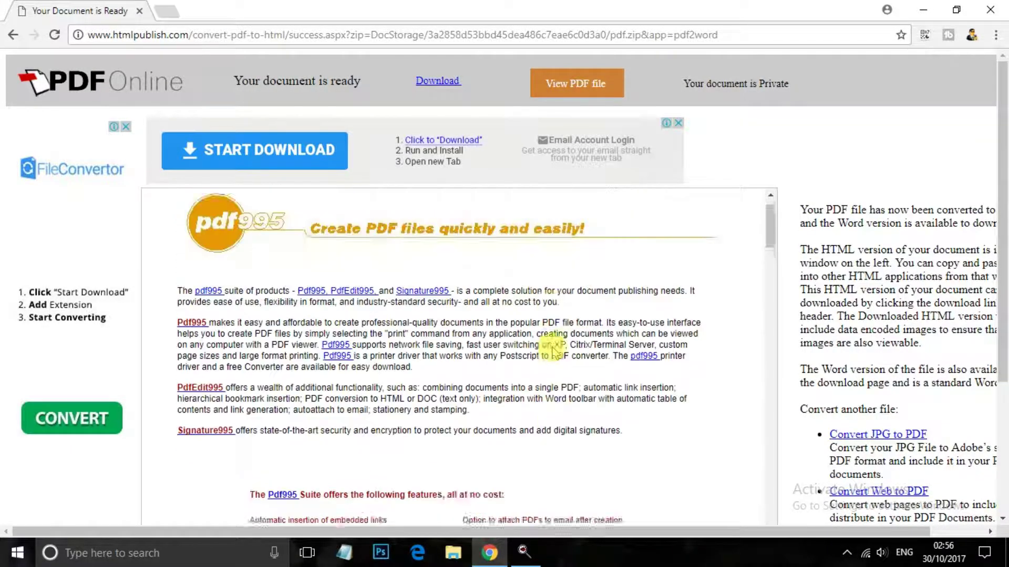
pyautogui.scroll(-8, 547, 295)
pyautogui.scroll(-15, 594, 320)
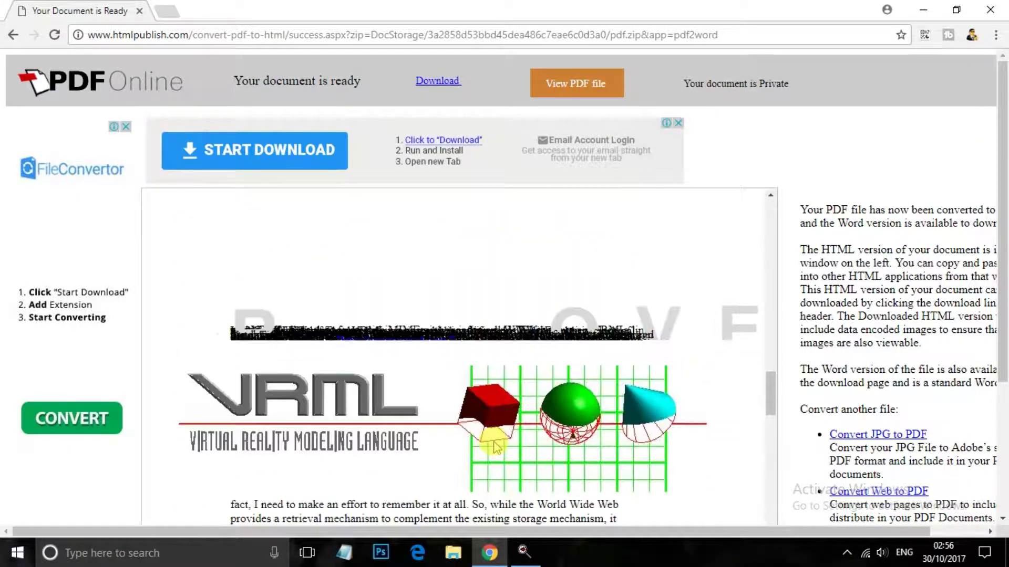
pyautogui.scroll(15, 478, 394)
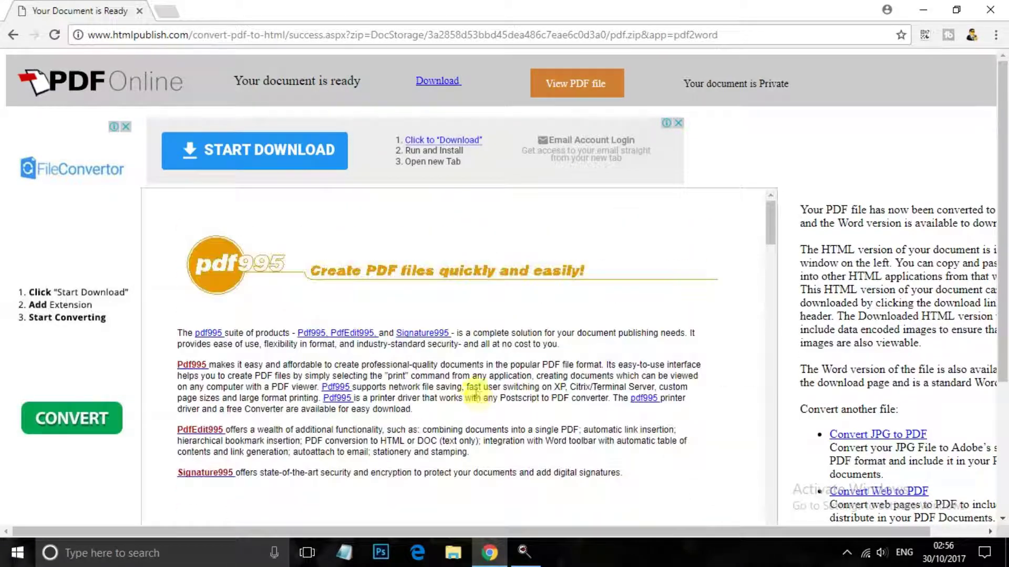
pyautogui.scroll(-10, 389, 350)
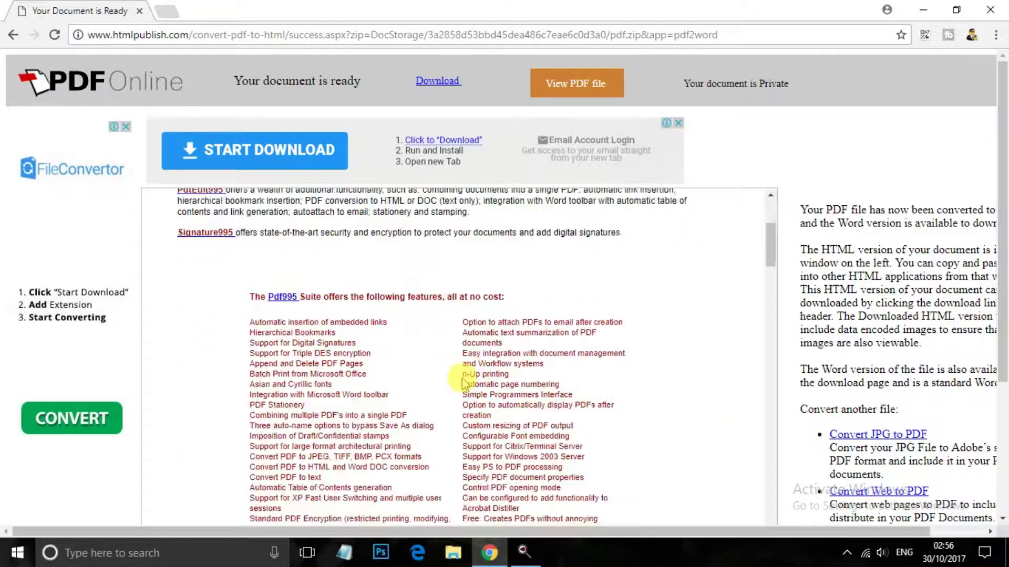
pyautogui.scroll(-3, 447, 390)
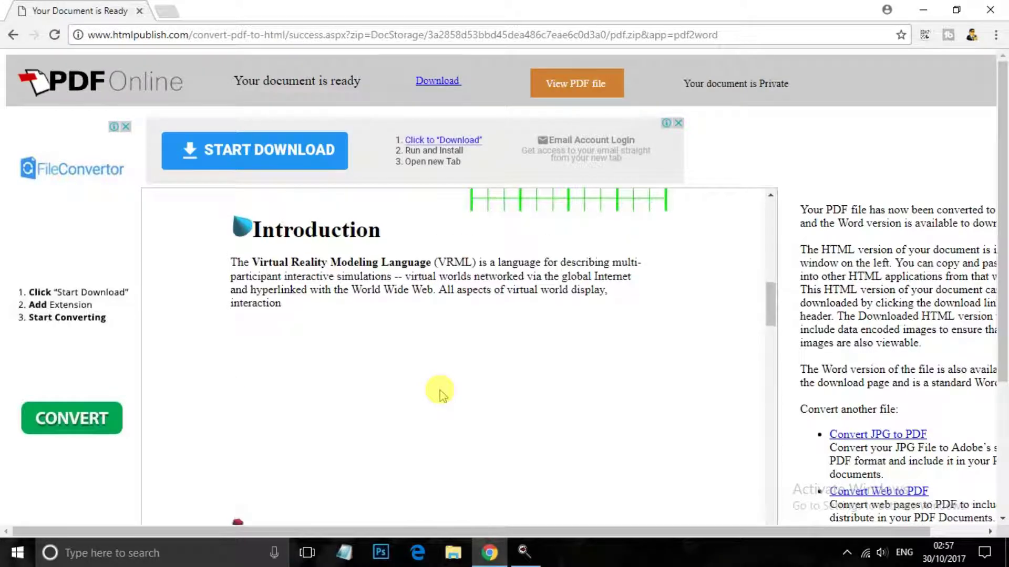
pyautogui.scroll(12, 439, 386)
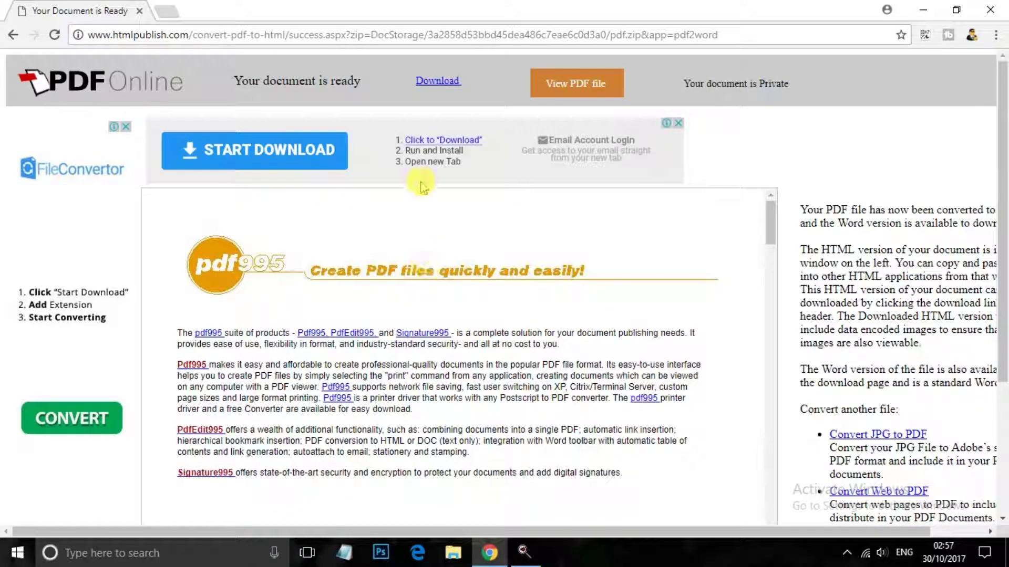
pyautogui.click(435, 80)
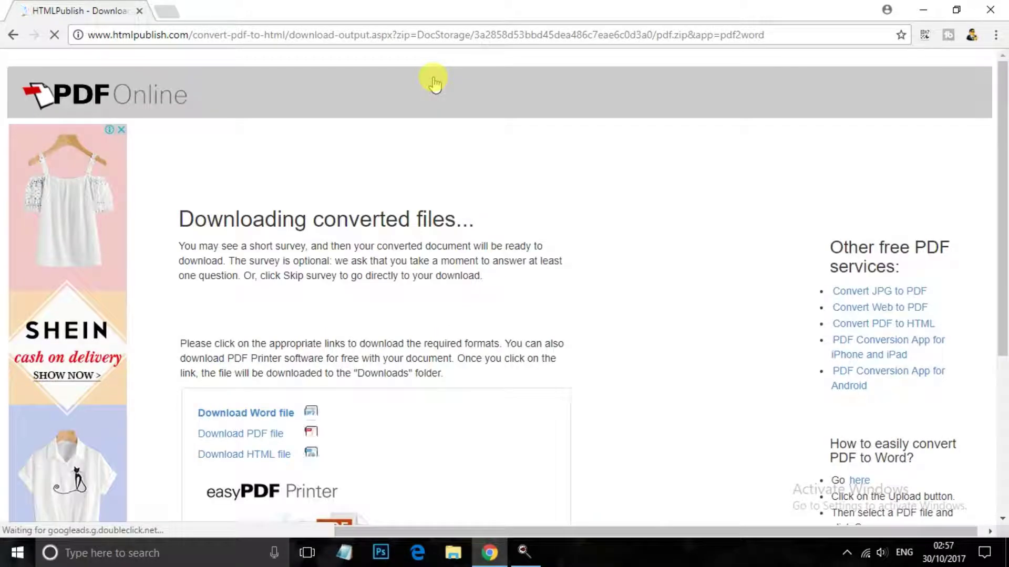
# Step: Download the Word file pdf.rtf and open it in Microsoft Word
pyautogui.scroll(-1, 415, 260)
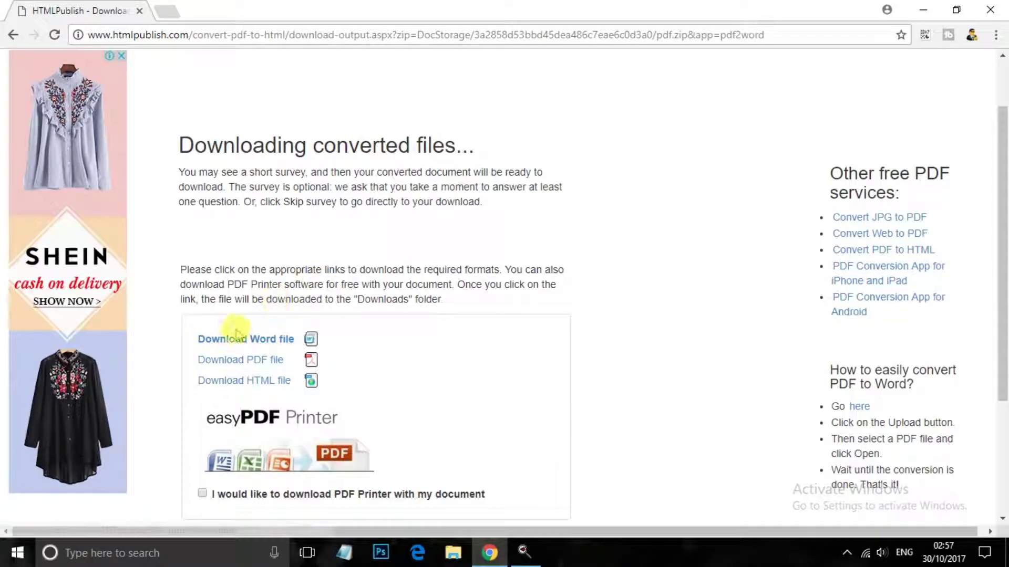
pyautogui.scroll(-1, 247, 315)
pyautogui.click(263, 266)
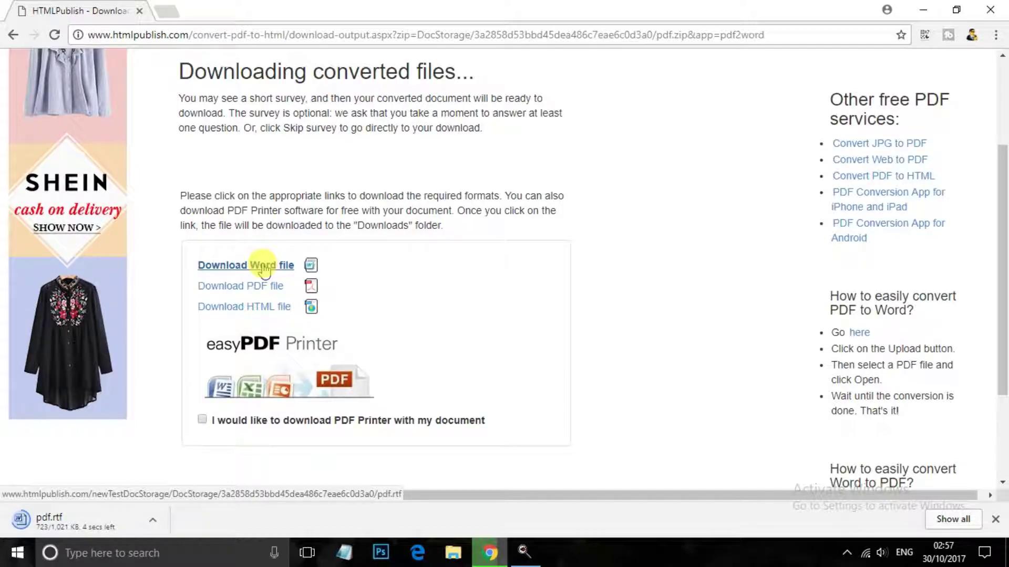
pyautogui.click(122, 520)
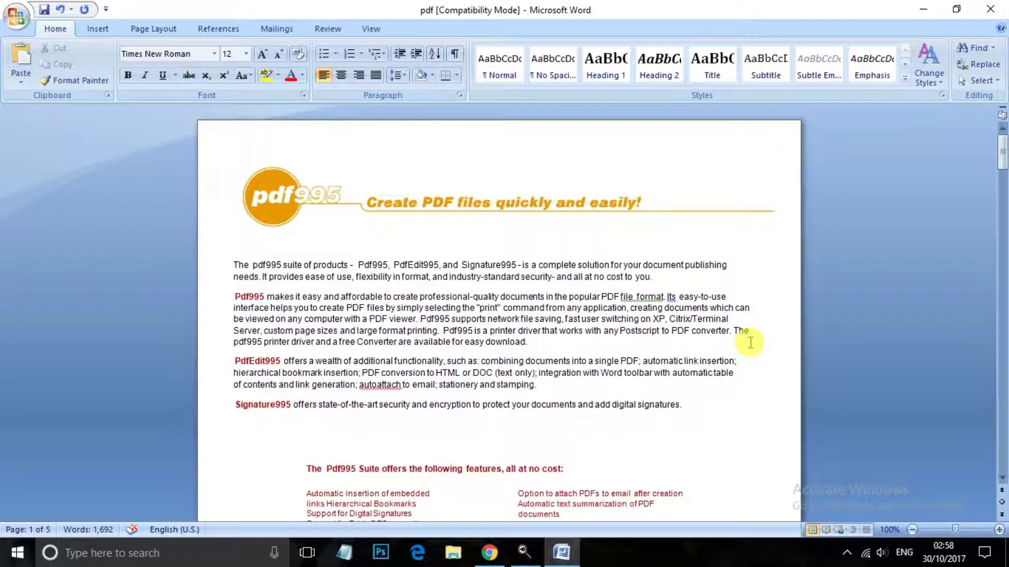
# Step: Look over the 5 pages, then save the document to the Desktop as 'pdf' (Compatibility Mode)
pyautogui.scroll(-12, 751, 342)
pyautogui.scroll(-9, 657, 326)
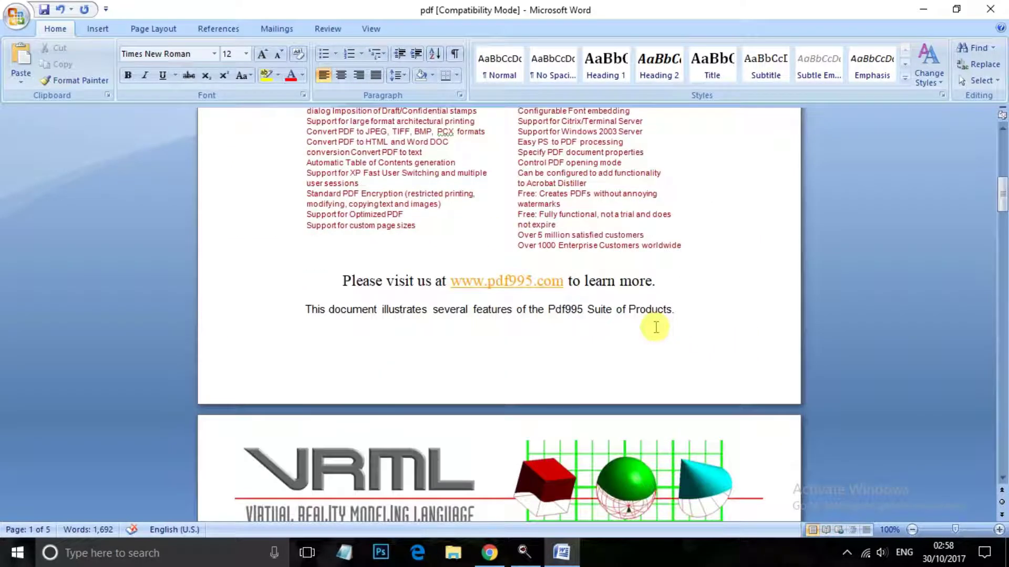
pyautogui.hotkey('ctrl', 'Home')
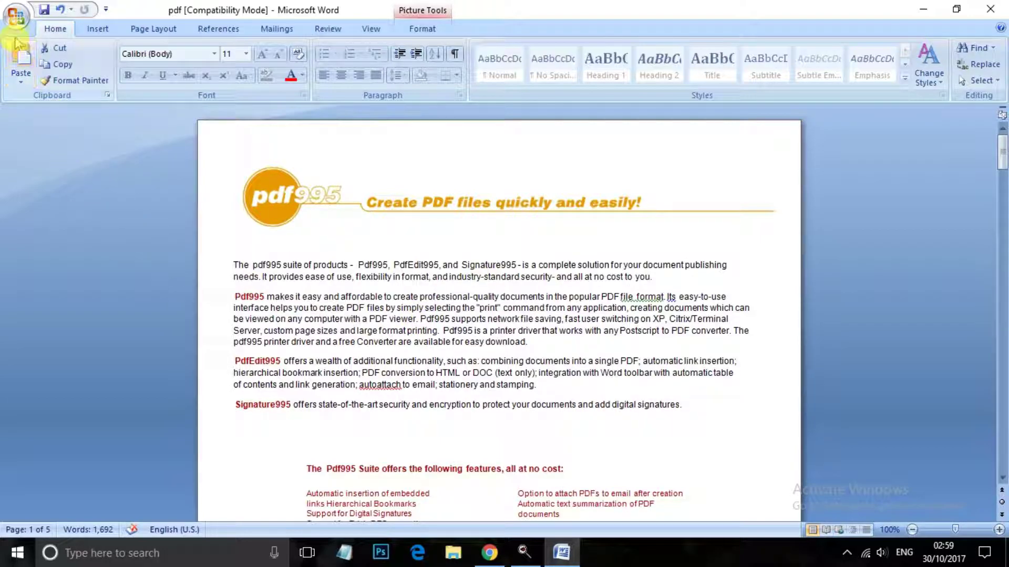
pyautogui.click(15, 16)
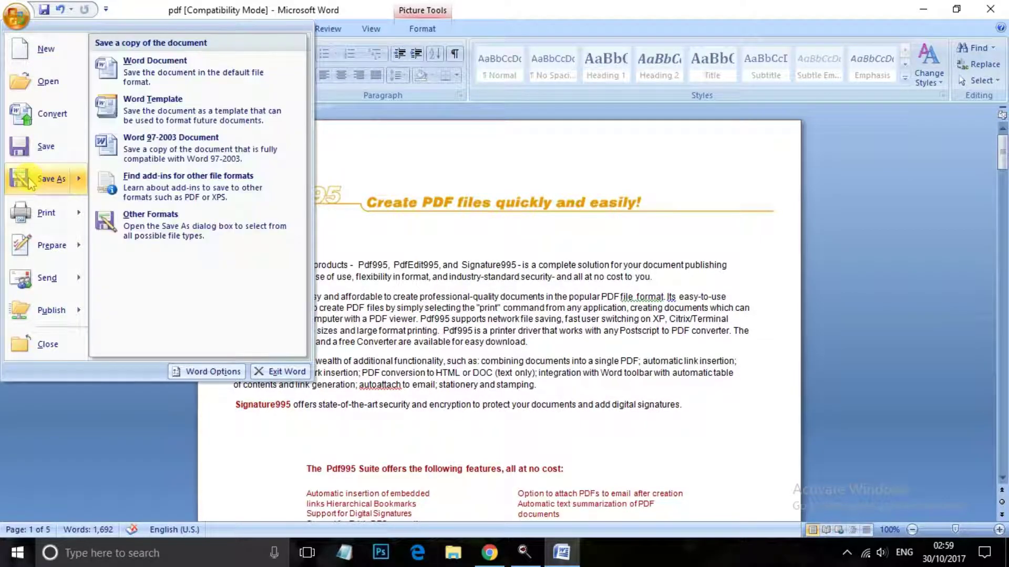
pyautogui.click(32, 182)
pyautogui.click(62, 104)
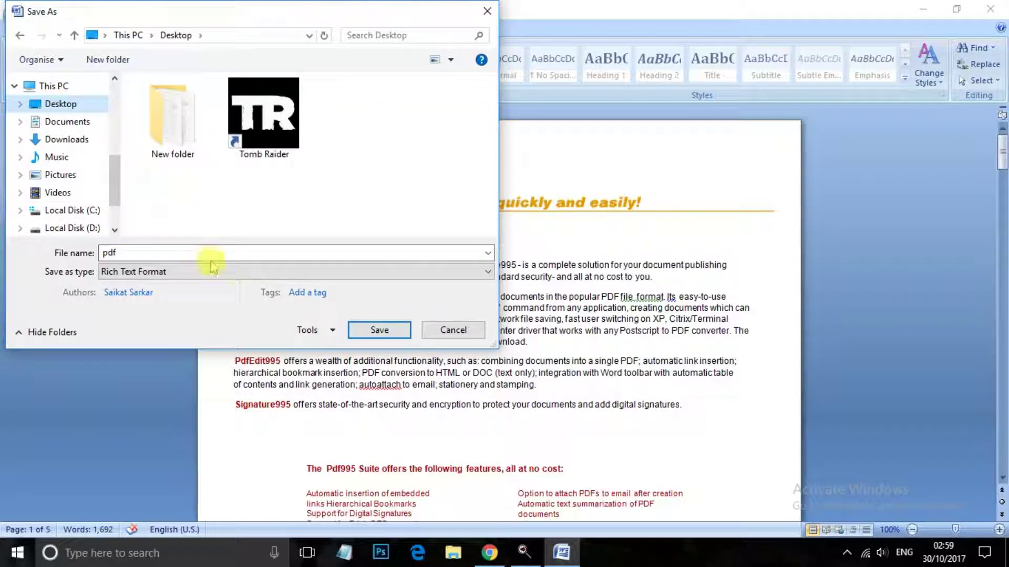
pyautogui.click(400, 330)
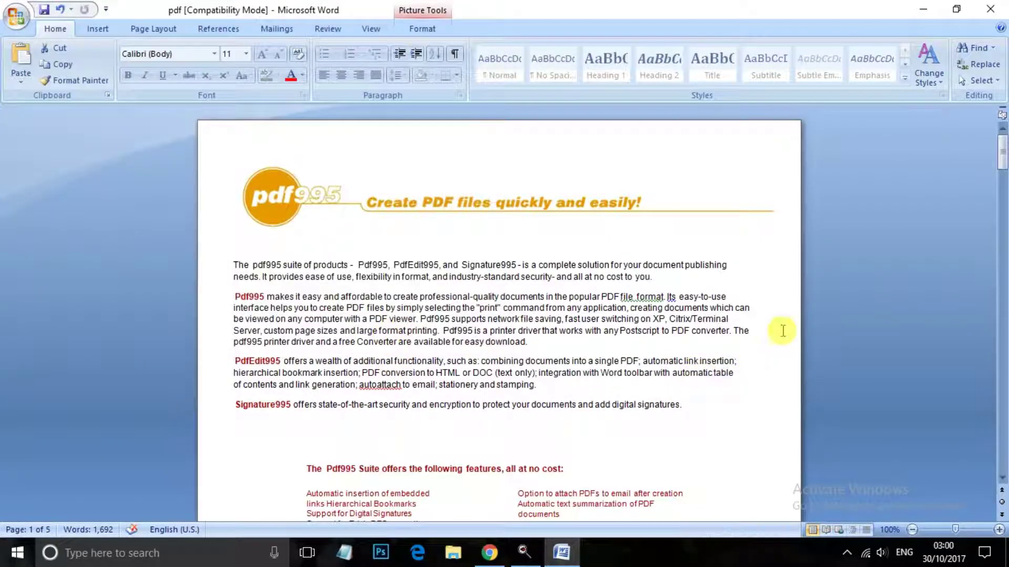
# Step: Upload the Word file 'pdf' to PDF Online's Word to PDF converter
pyautogui.click(489, 552)
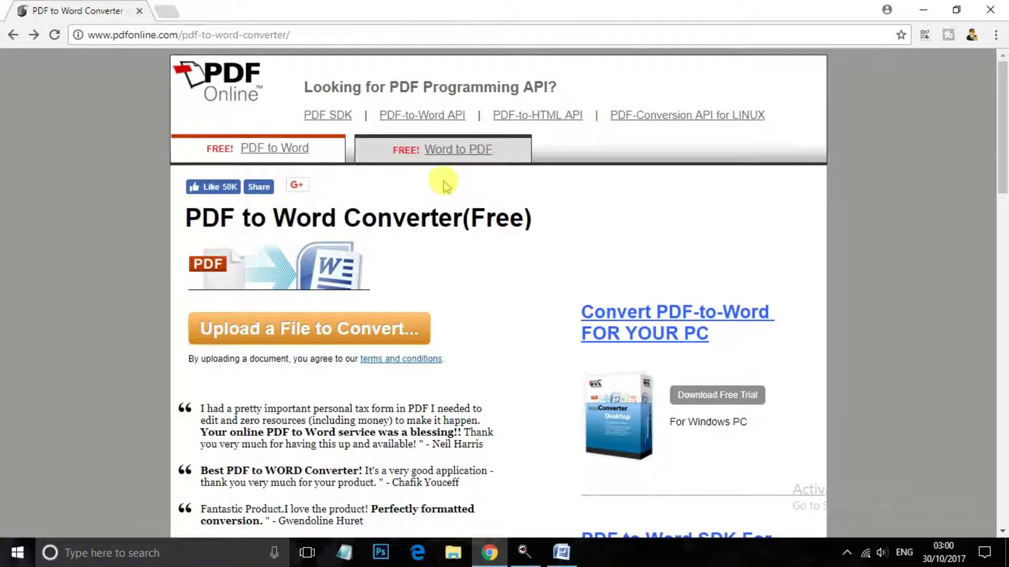
pyautogui.click(472, 153)
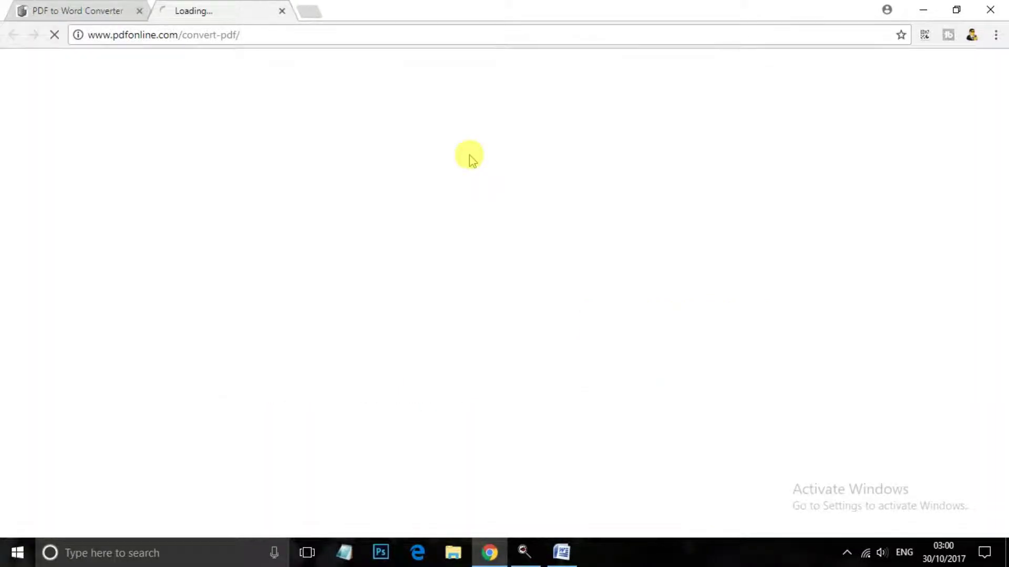
pyautogui.scroll(-1, 473, 204)
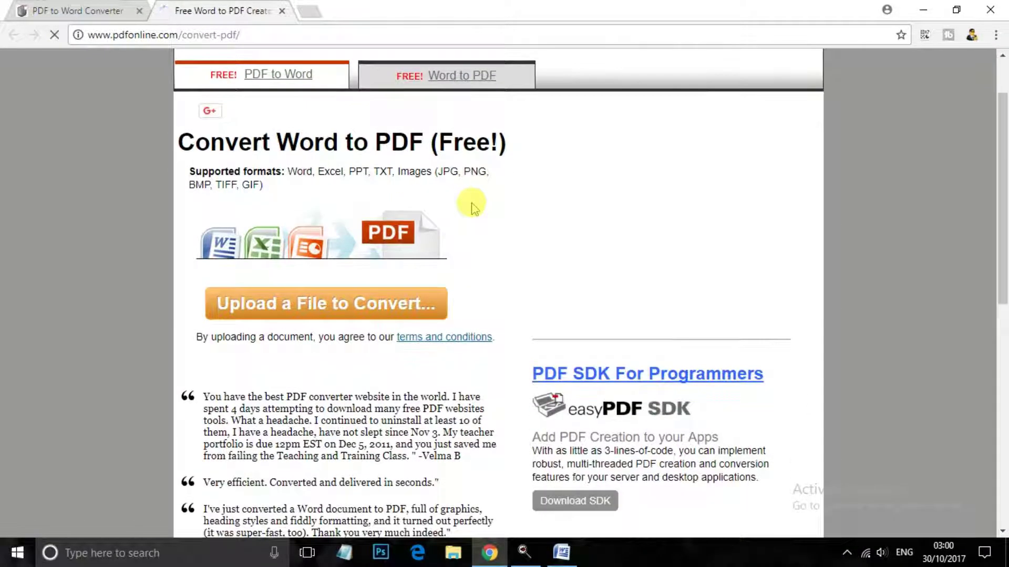
pyautogui.scroll(1, 462, 326)
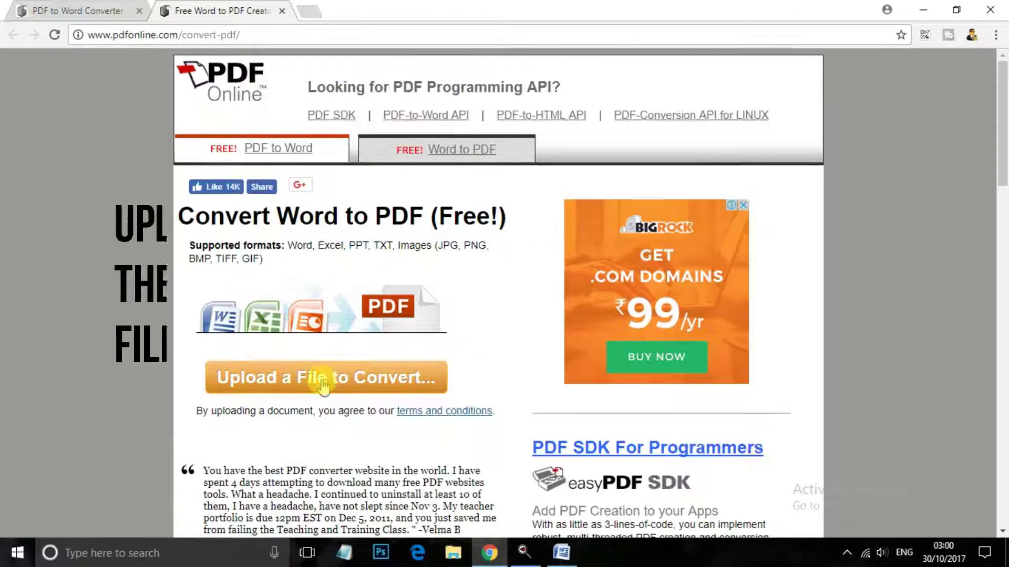
pyautogui.click(385, 383)
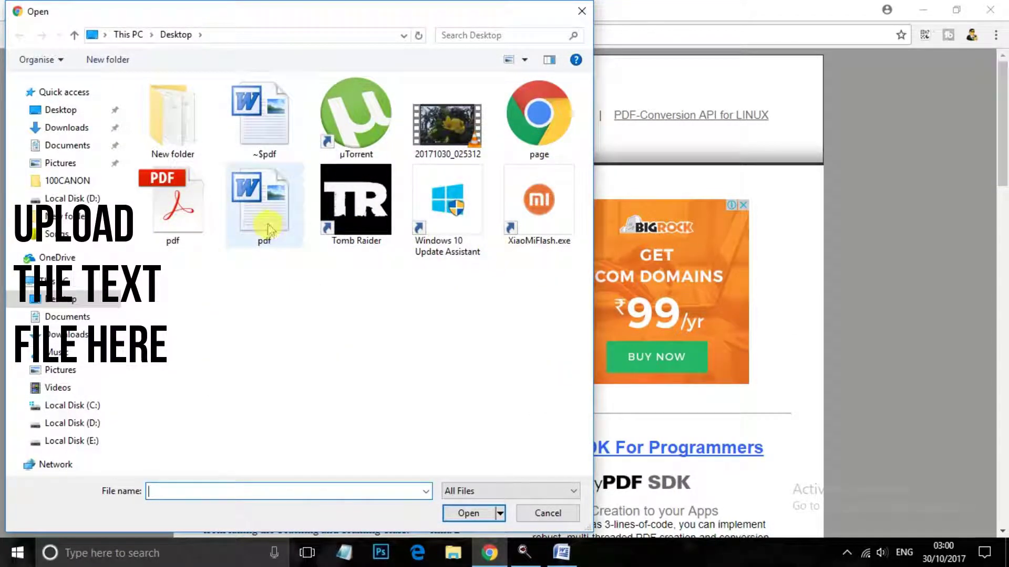
pyautogui.click(274, 226)
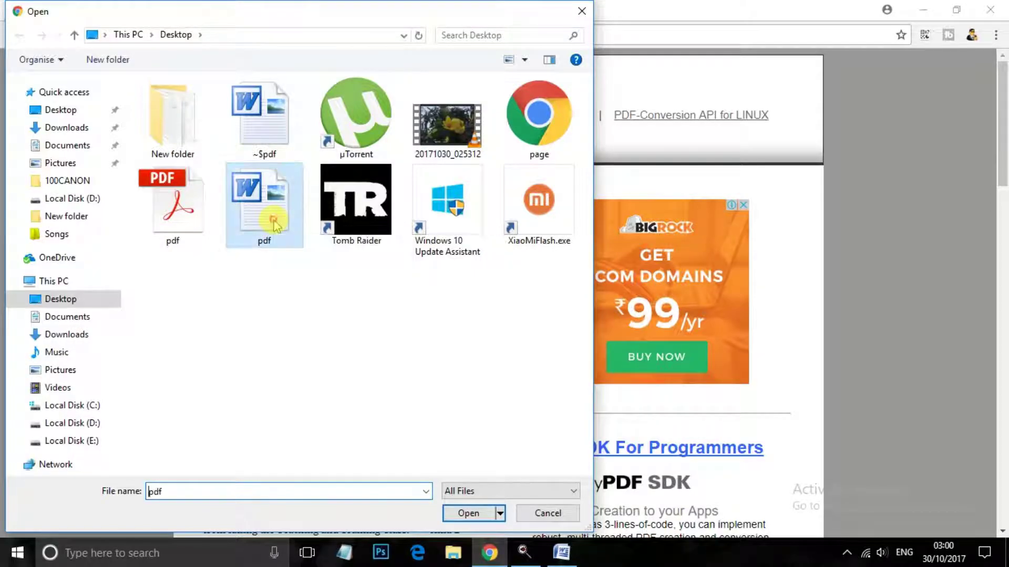
pyautogui.click(475, 514)
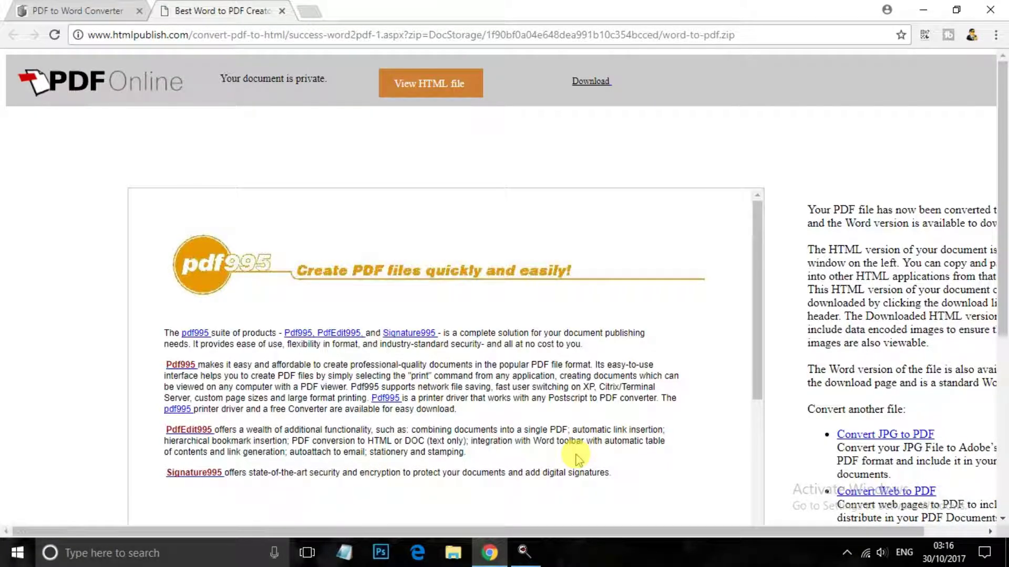
# Step: Download the converted PDF file and save it on the Desktop as word-to-pdf.pdf
pyautogui.scroll(-6, 347, 223)
pyautogui.scroll(5, 342, 221)
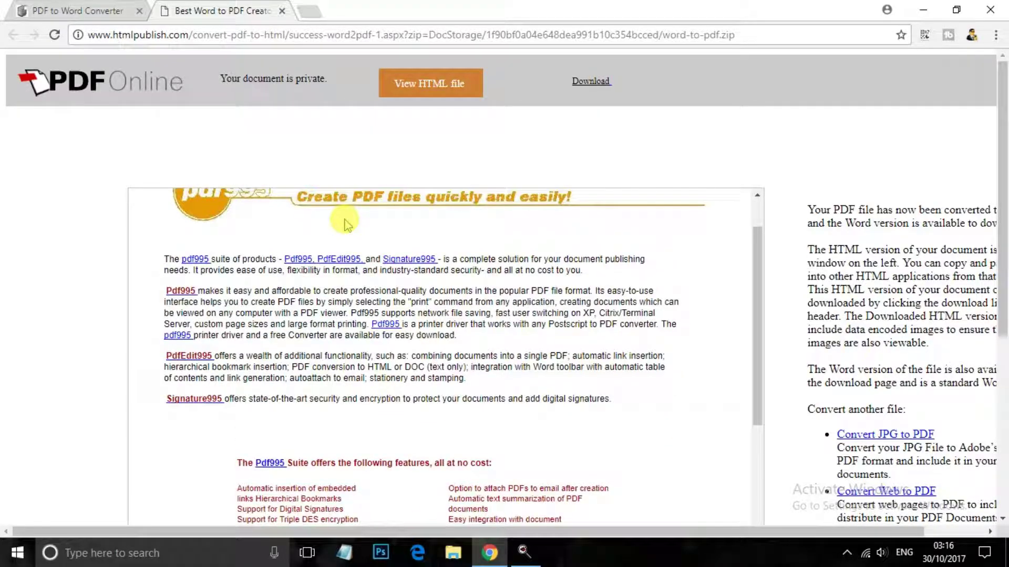
pyautogui.scroll(3, 347, 223)
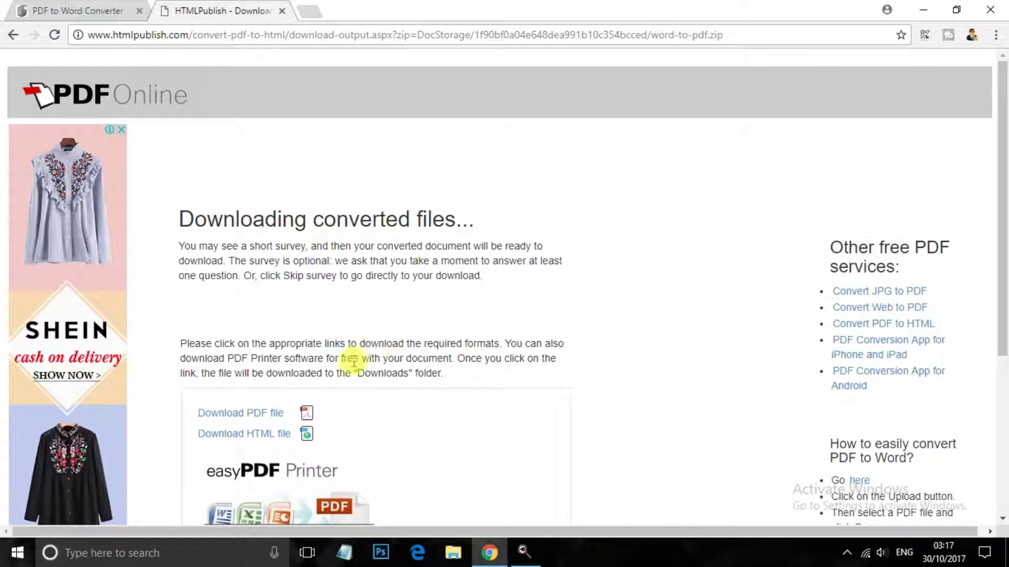
pyautogui.click(257, 340)
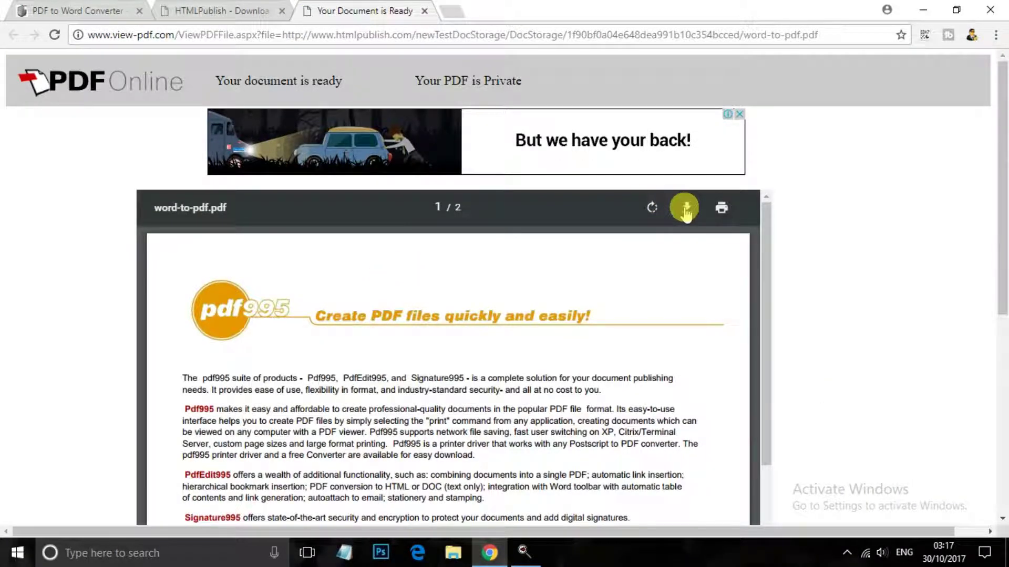
pyautogui.click(685, 208)
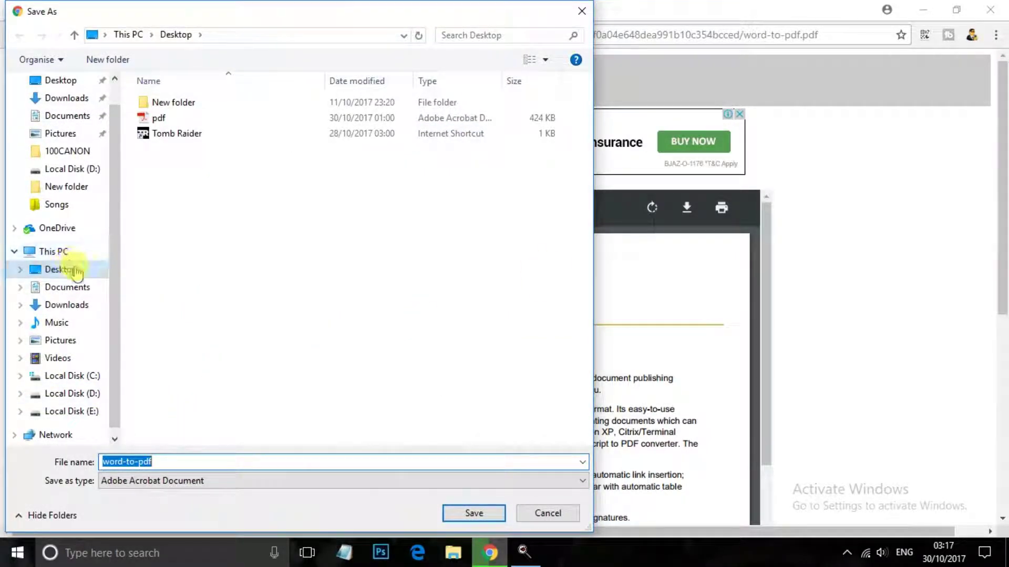
pyautogui.click(486, 515)
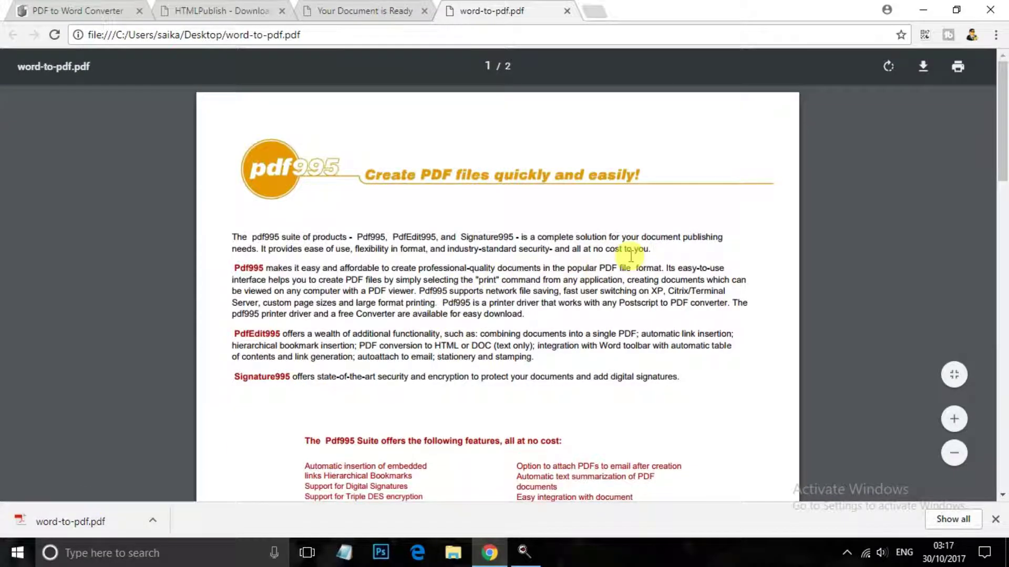
pyautogui.scroll(-5, 631, 256)
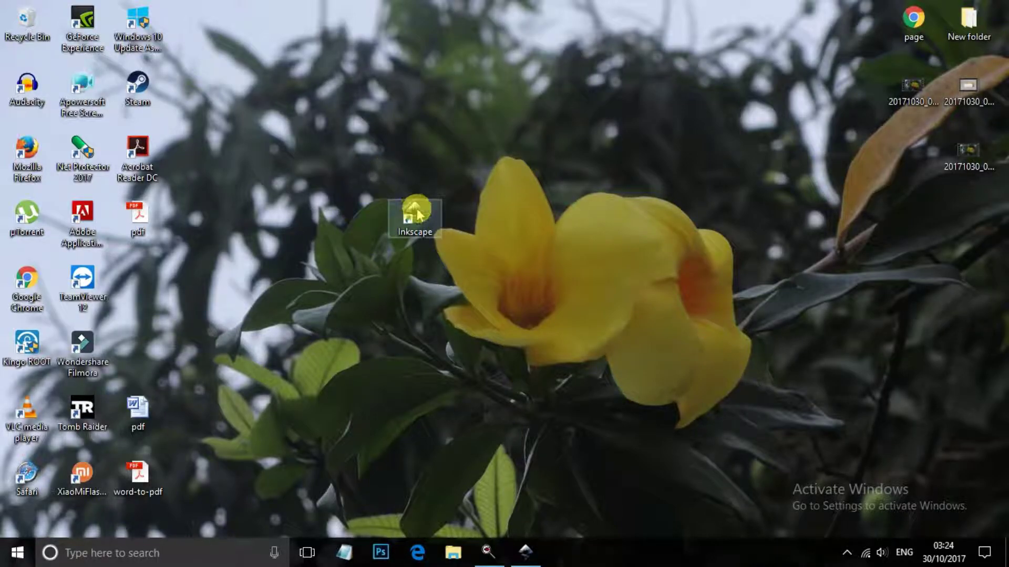
# Step: Open Desktop > word-to-pdf.pdf in Inkscape with default import settings and maximize the window
pyautogui.click(525, 551)
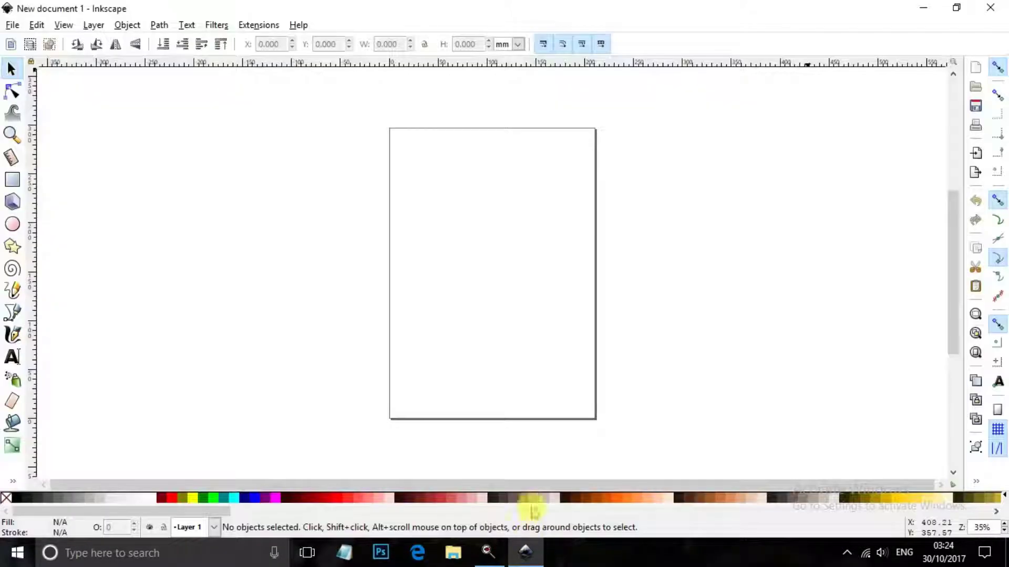
pyautogui.click(12, 25)
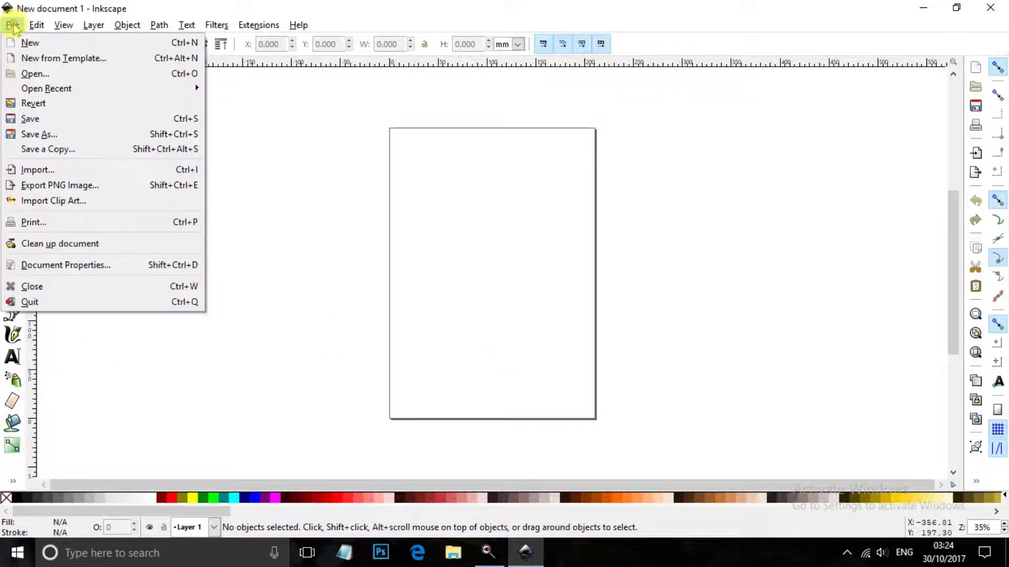
pyautogui.click(47, 73)
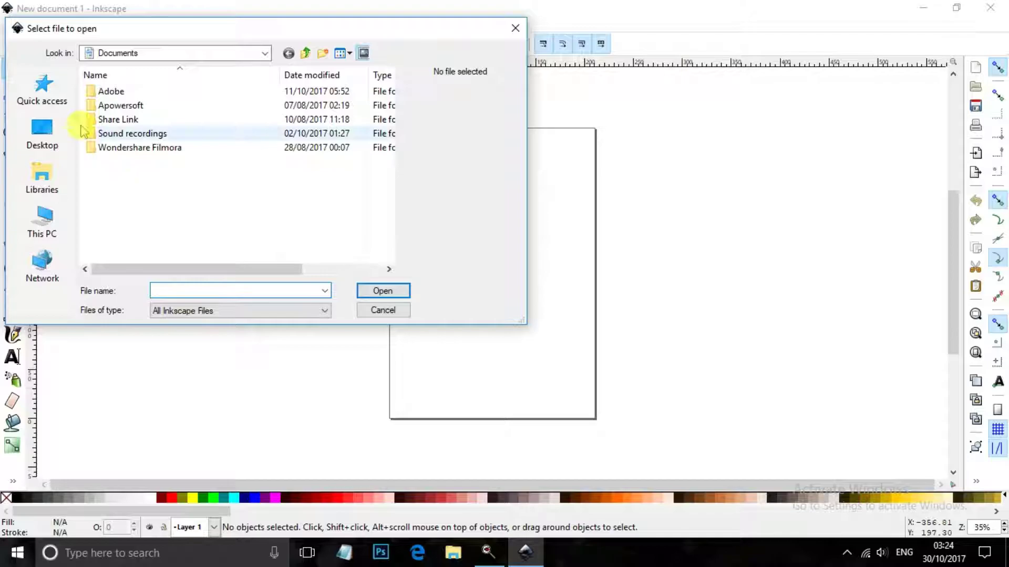
pyautogui.click(42, 134)
pyautogui.scroll(-2, 150, 220)
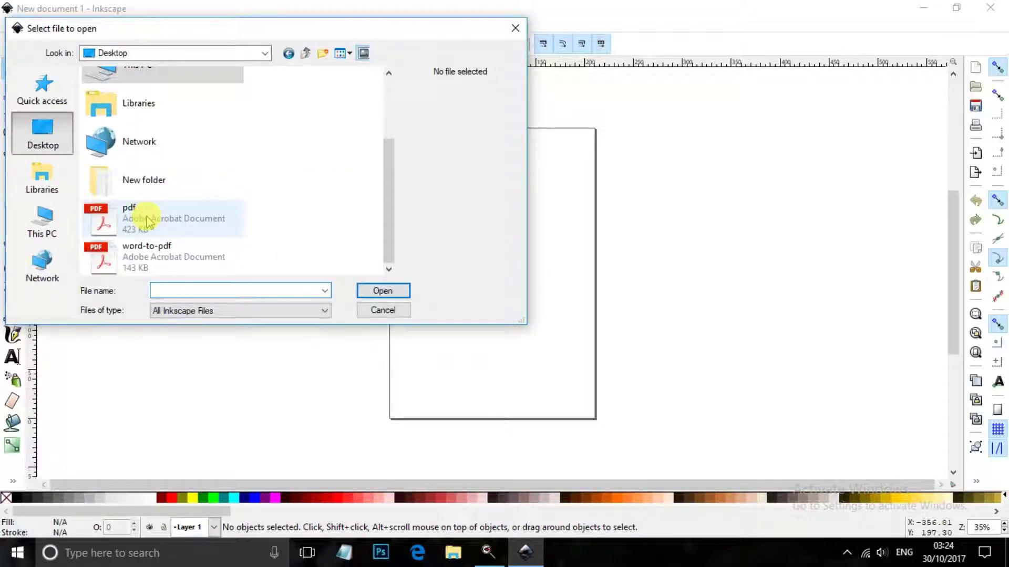
pyautogui.click(161, 250)
pyautogui.click(363, 289)
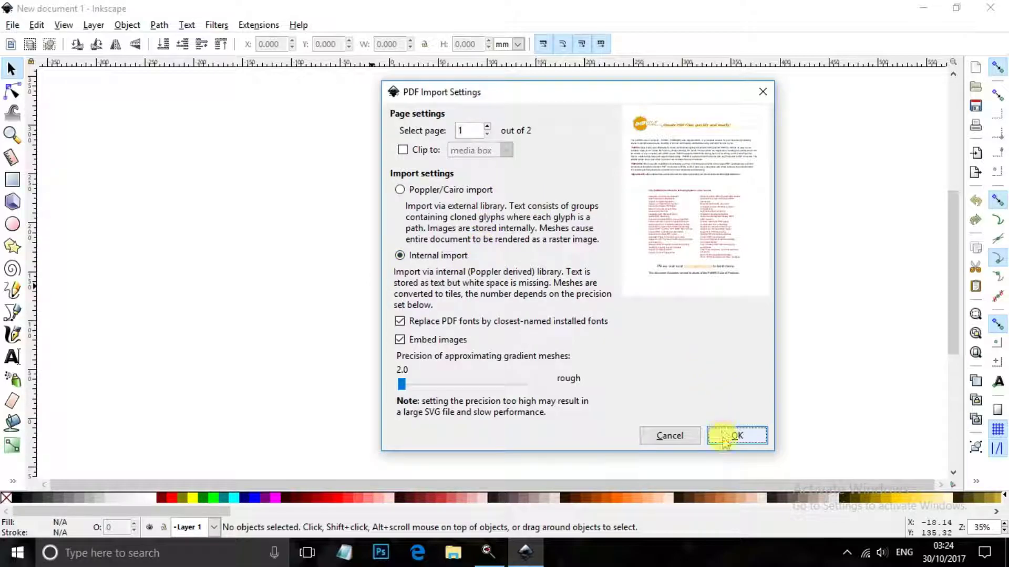
pyautogui.click(735, 435)
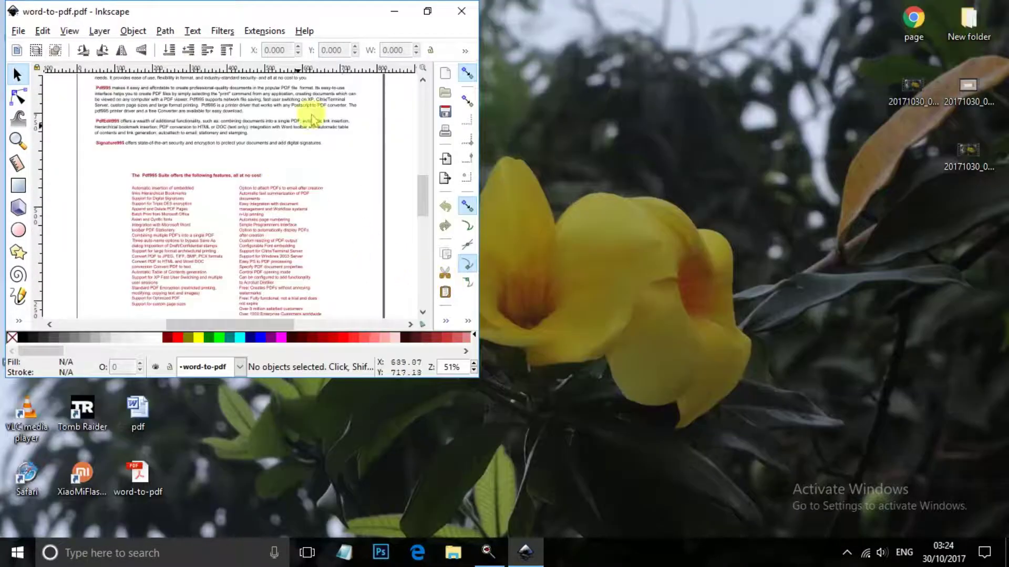
pyautogui.click(321, 32)
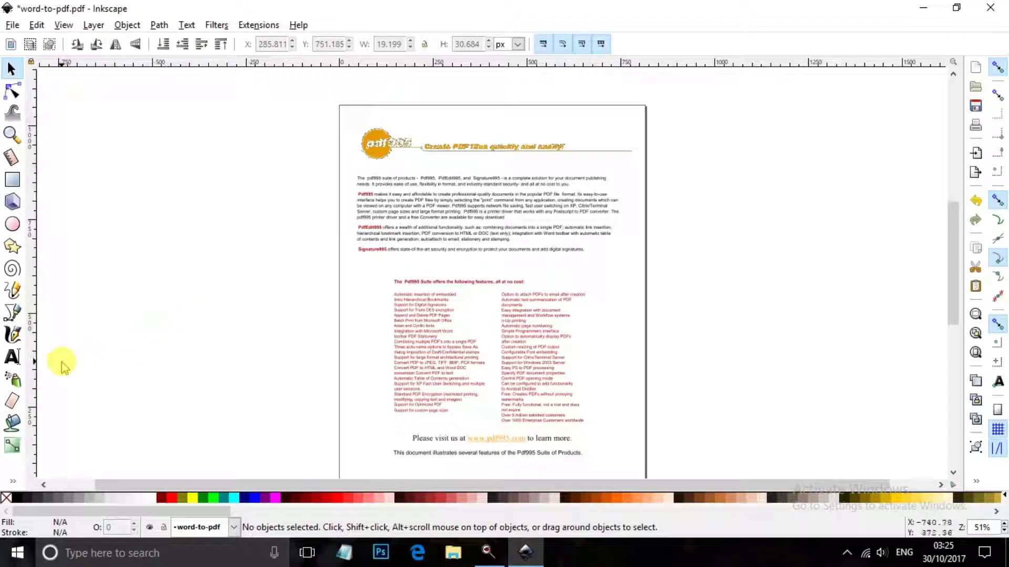
# Step: Add the text 'cdfdffd' on the page with the Text tool
pyautogui.click(9, 360)
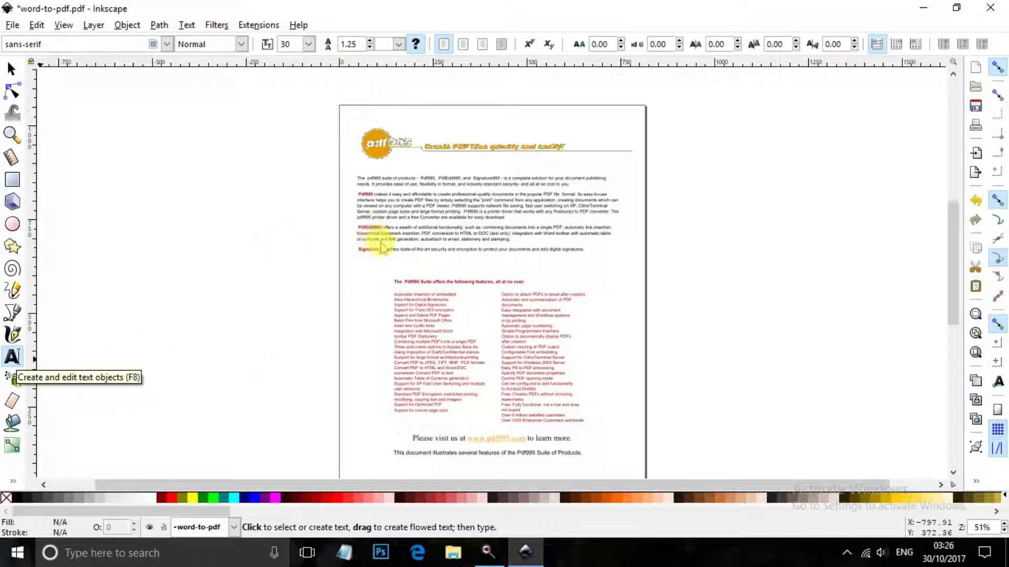
pyautogui.click(368, 270)
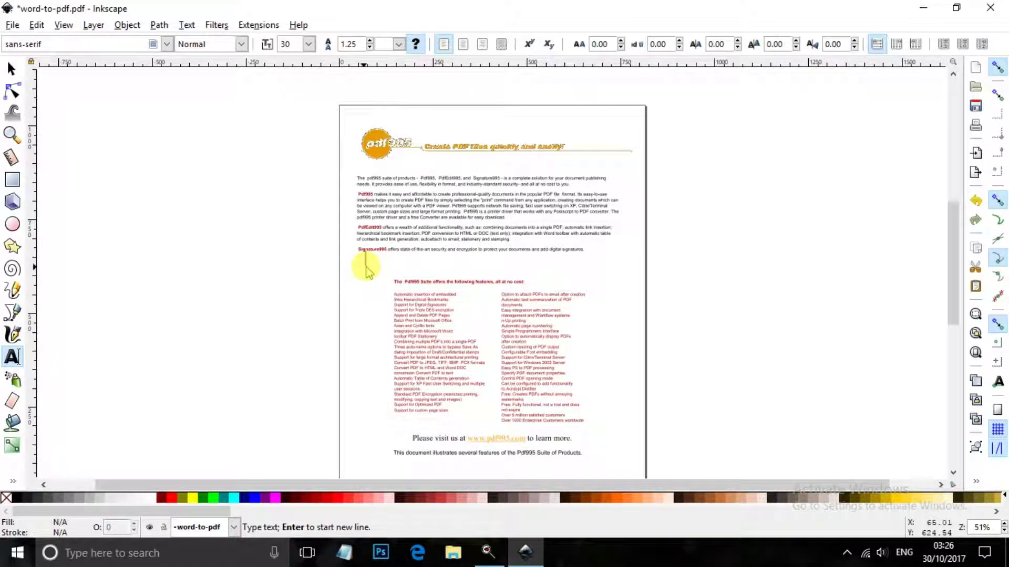
pyautogui.write('cdfdffdfef')
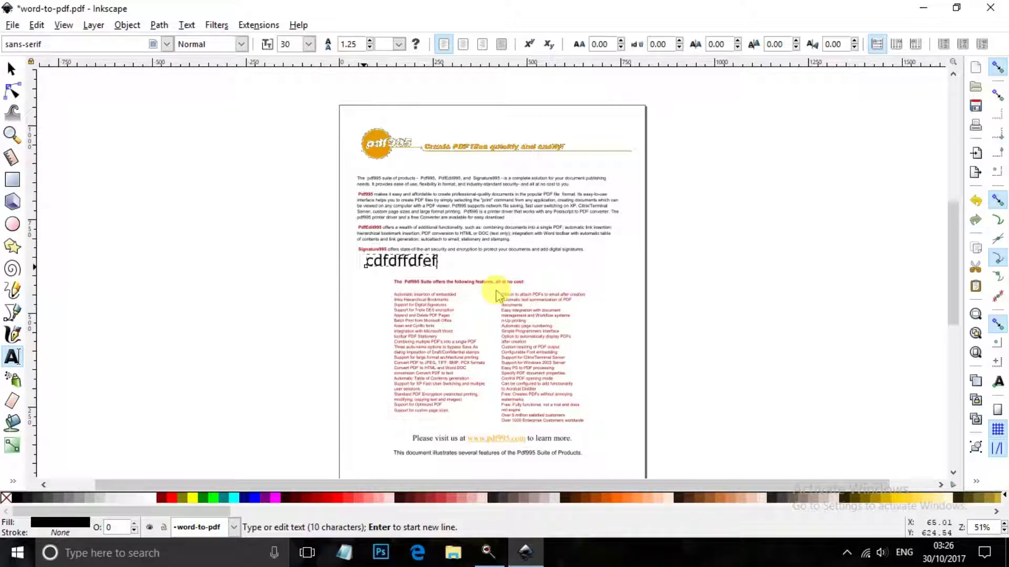
# Step: Save a copy as Portable Document Format (*.pdf) named word-to-pdf on the Desktop
pyautogui.click(12, 25)
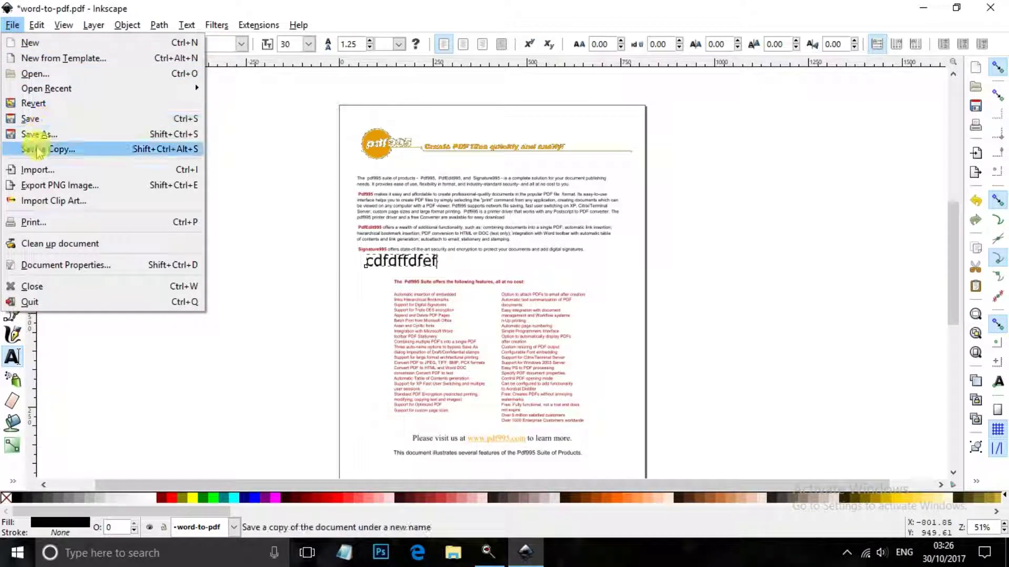
pyautogui.click(46, 136)
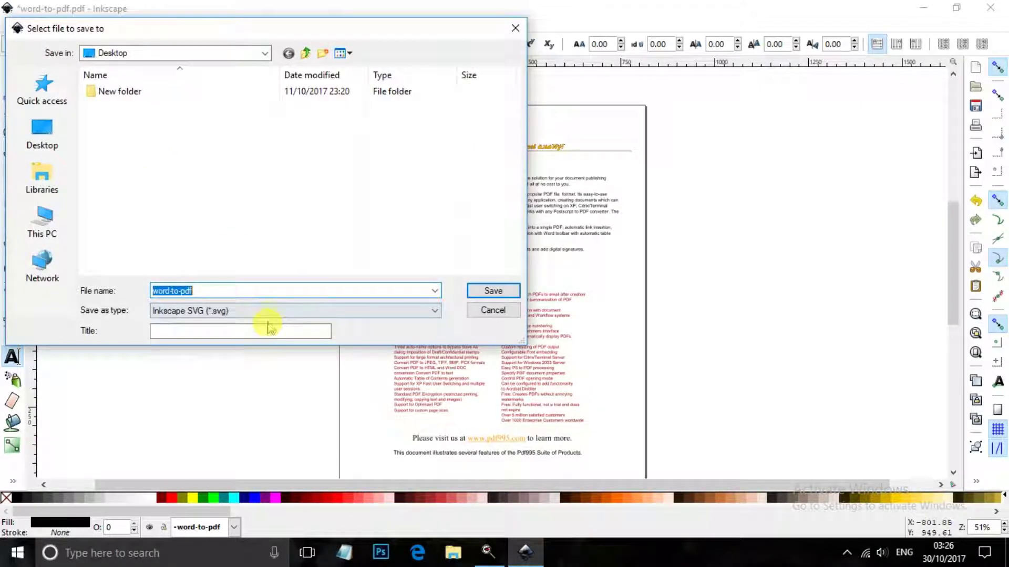
pyautogui.click(266, 311)
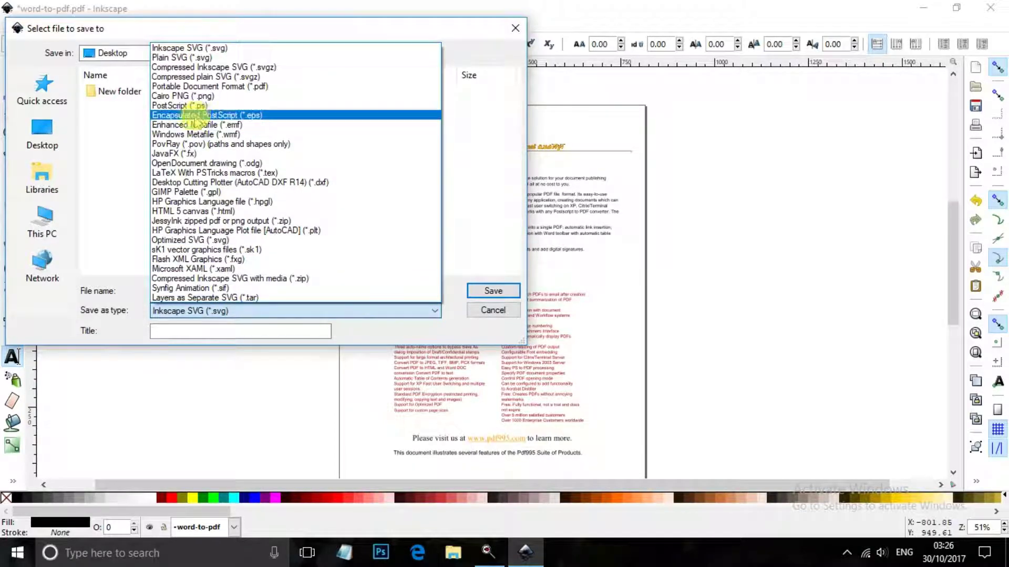
pyautogui.click(253, 86)
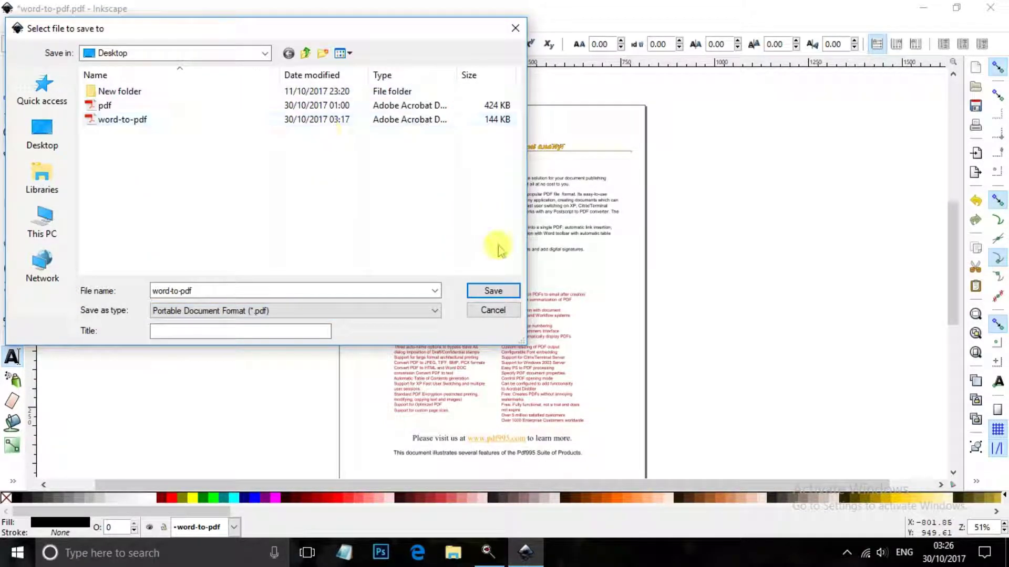
pyautogui.click(505, 292)
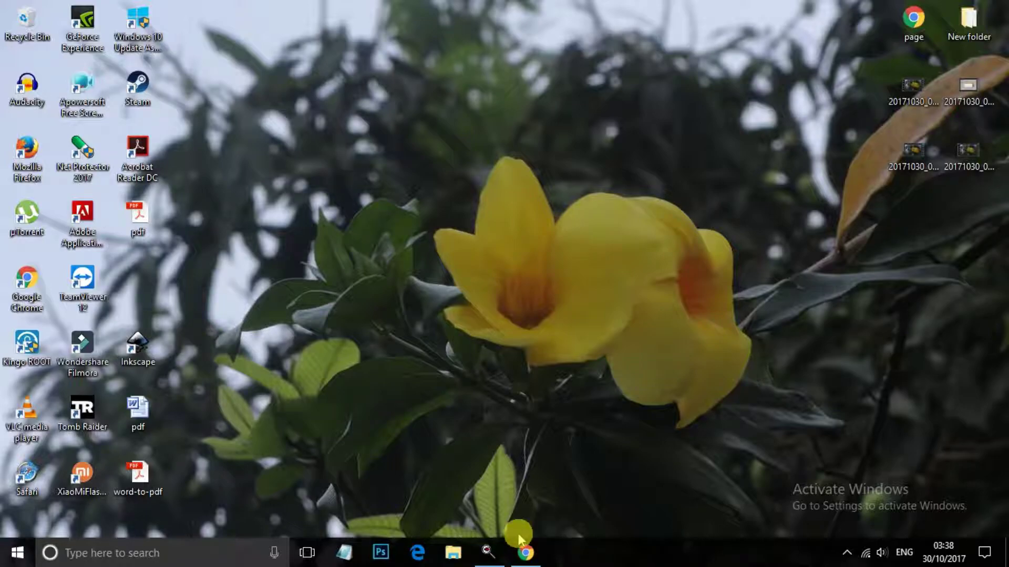
# Step: Open pdf.pdf from the OneDrive Files list and bring up its Open in Word Online option
pyautogui.click(522, 552)
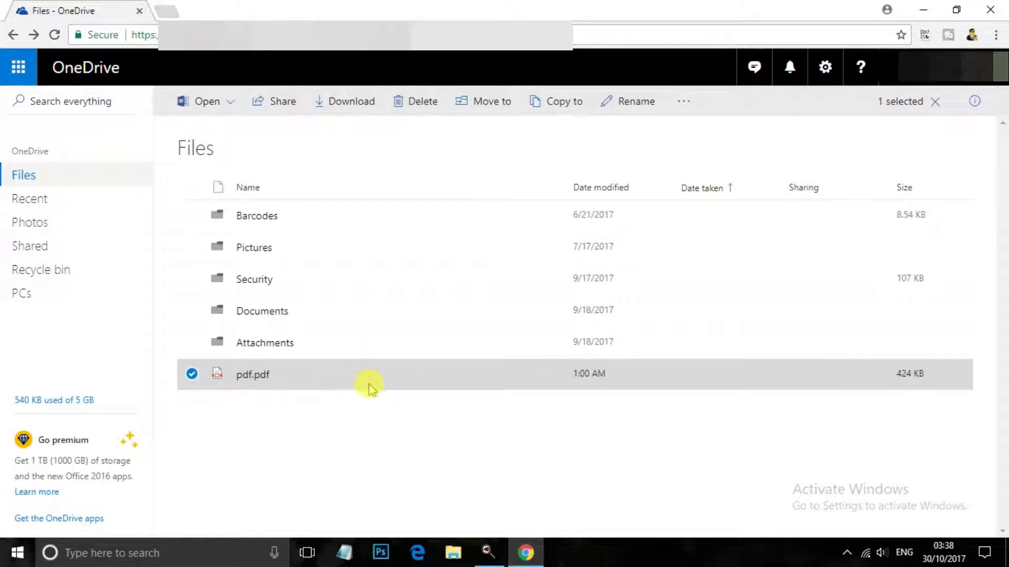
pyautogui.click(387, 430)
pyautogui.doubleClick(399, 381)
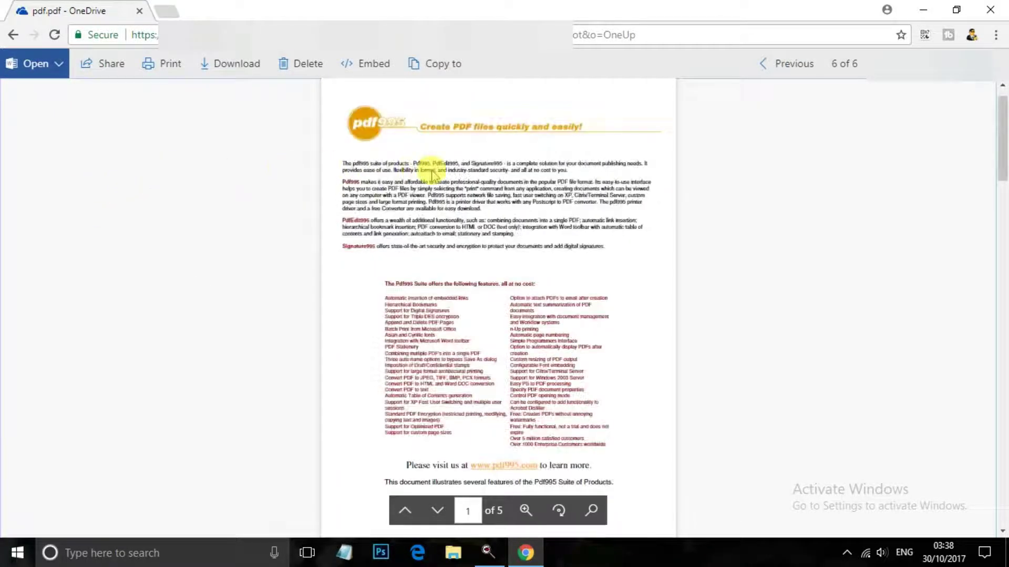
pyautogui.scroll(-15, 604, 232)
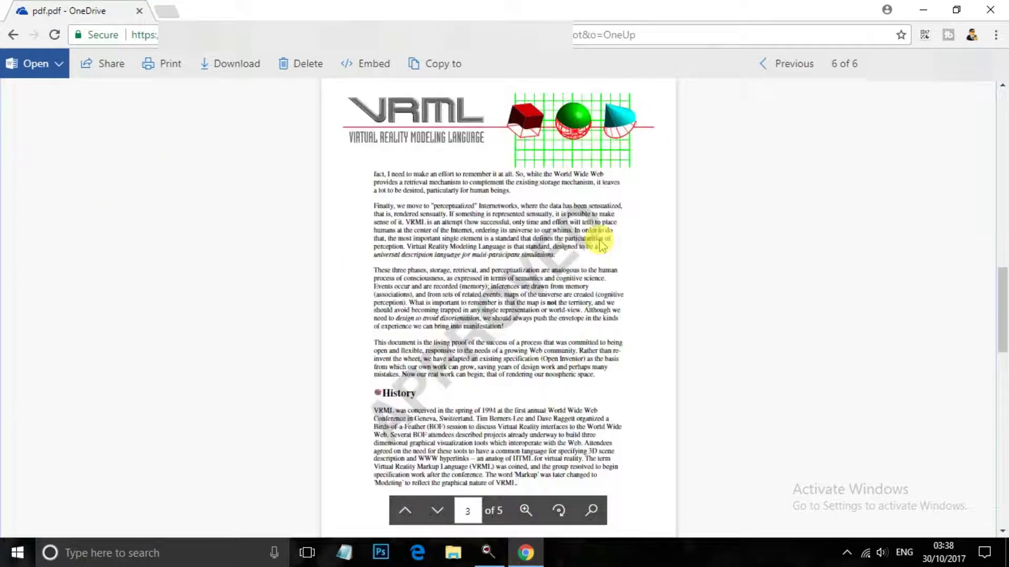
pyautogui.scroll(15, 604, 246)
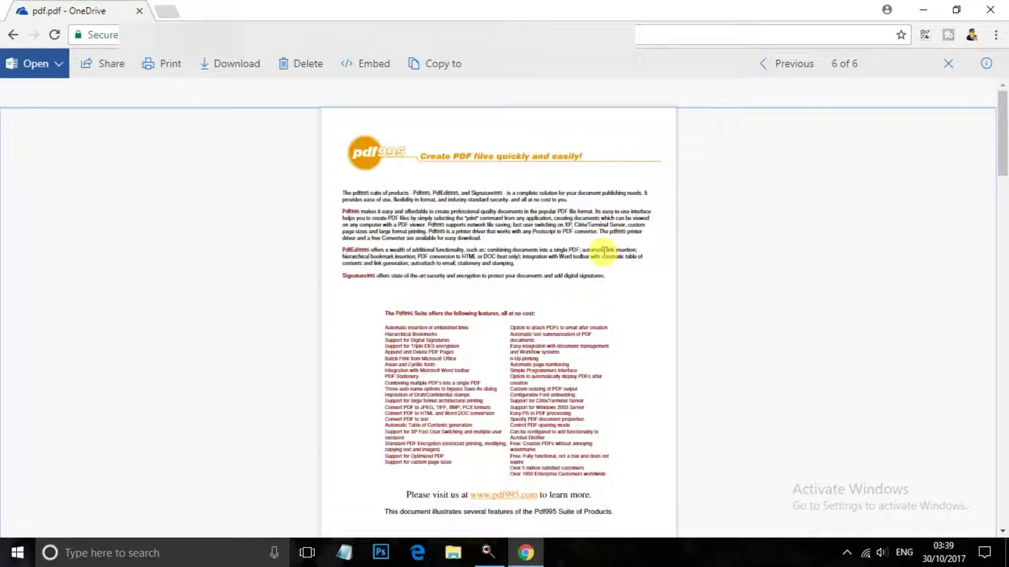
pyautogui.click(60, 67)
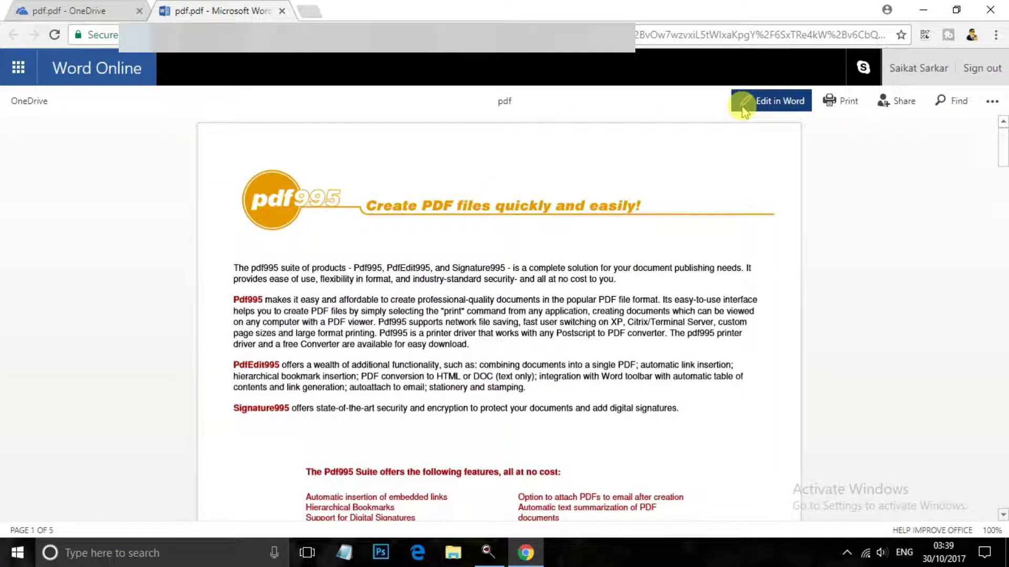
# Step: Convert the PDF into an editable Word document and start editing it
pyautogui.click(783, 103)
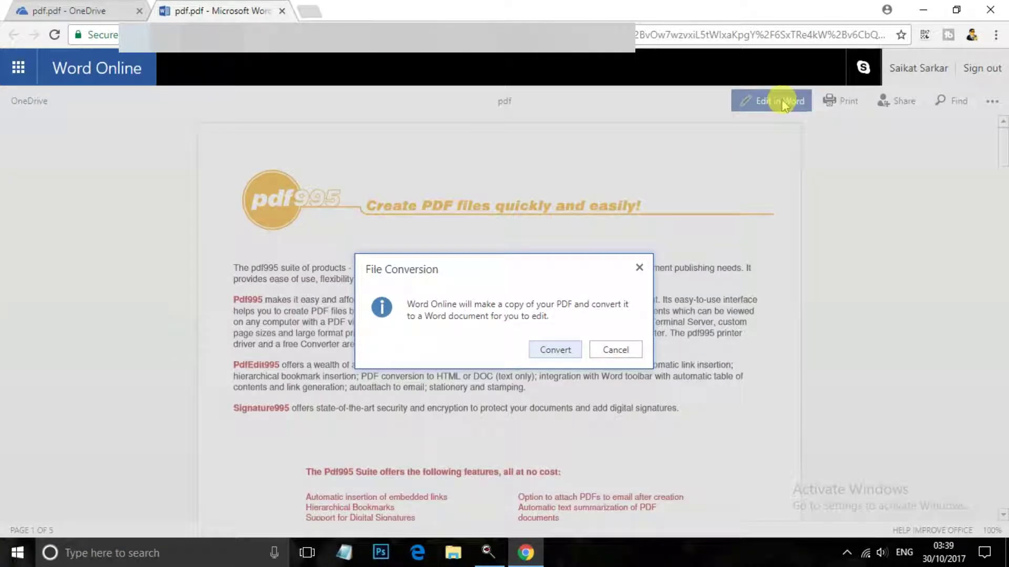
pyautogui.click(553, 350)
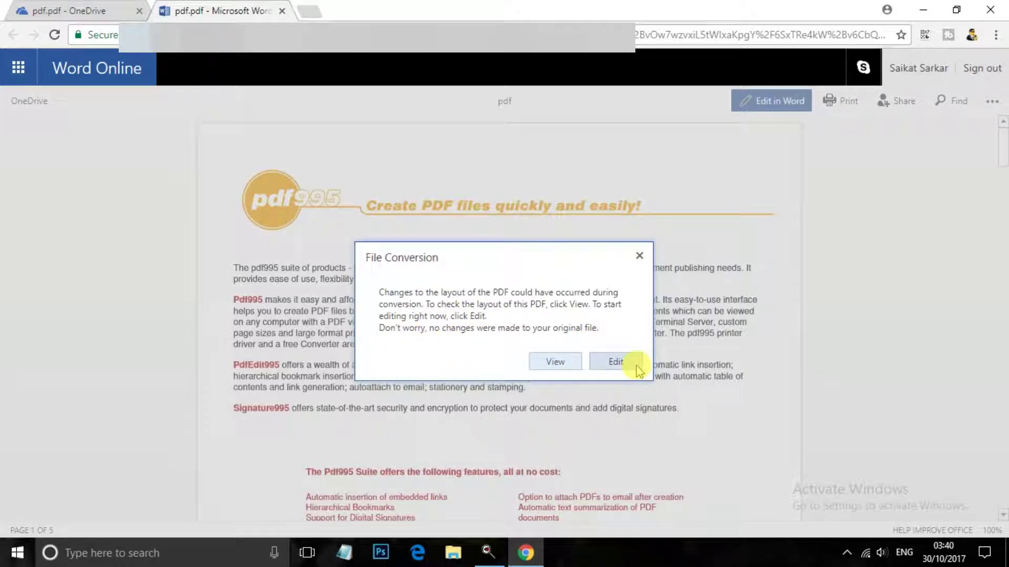
pyautogui.click(616, 362)
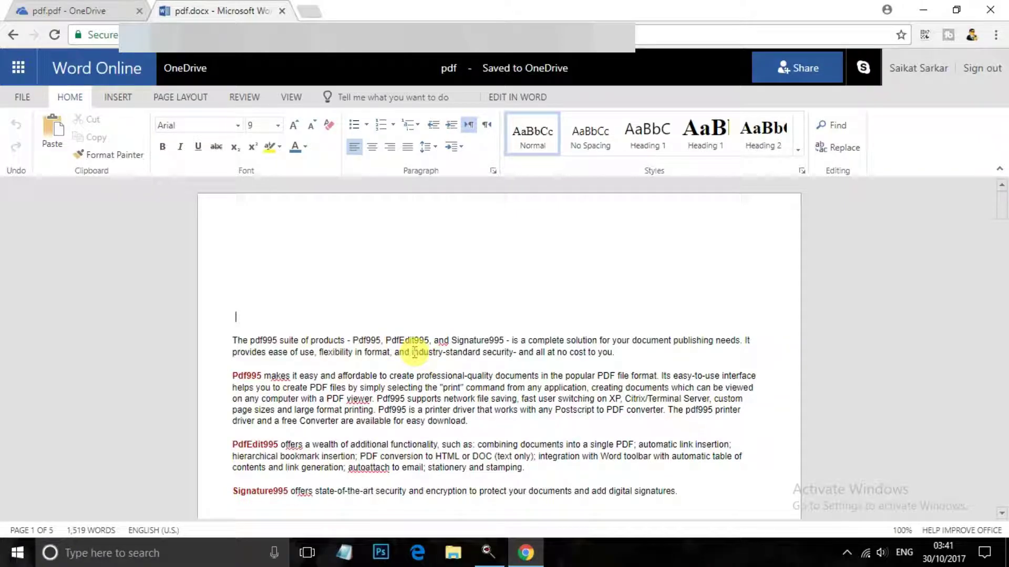
# Step: Select text across the first two paragraphs, then bring up File > Save As
pyautogui.moveTo(411, 353); pyautogui.dragTo(602, 374)
pyautogui.click(196, 288)
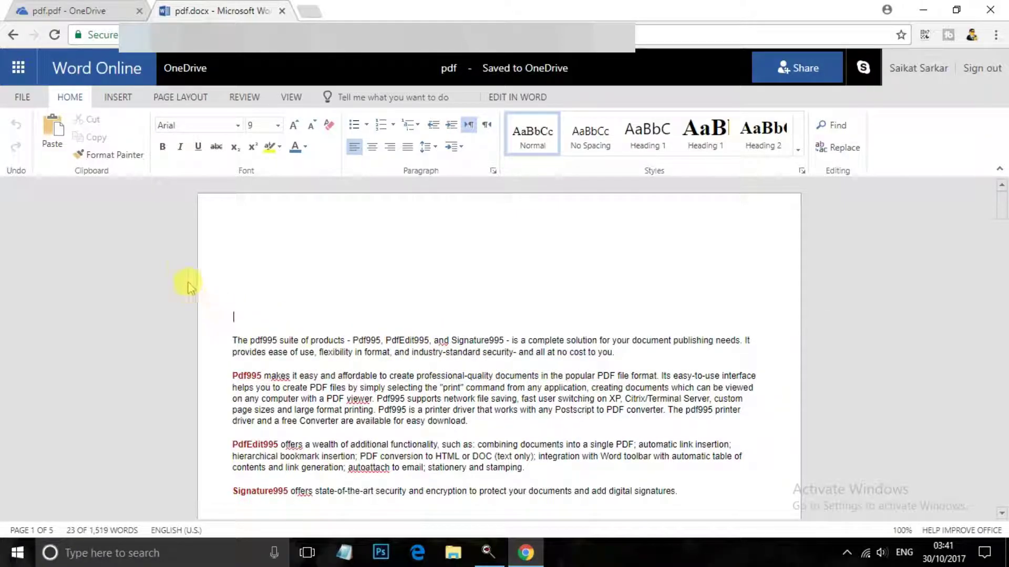
pyautogui.click(38, 99)
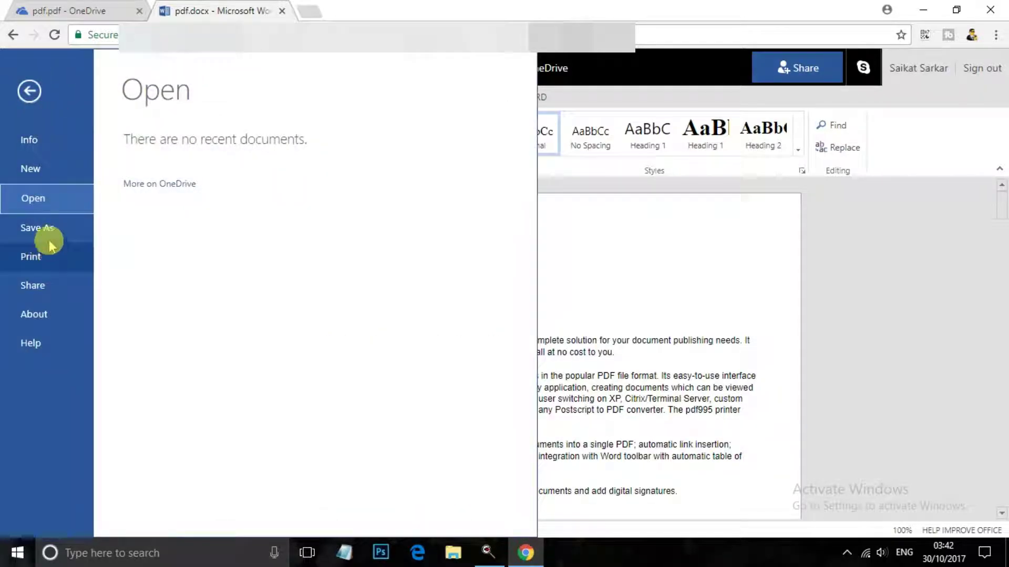
pyautogui.click(52, 235)
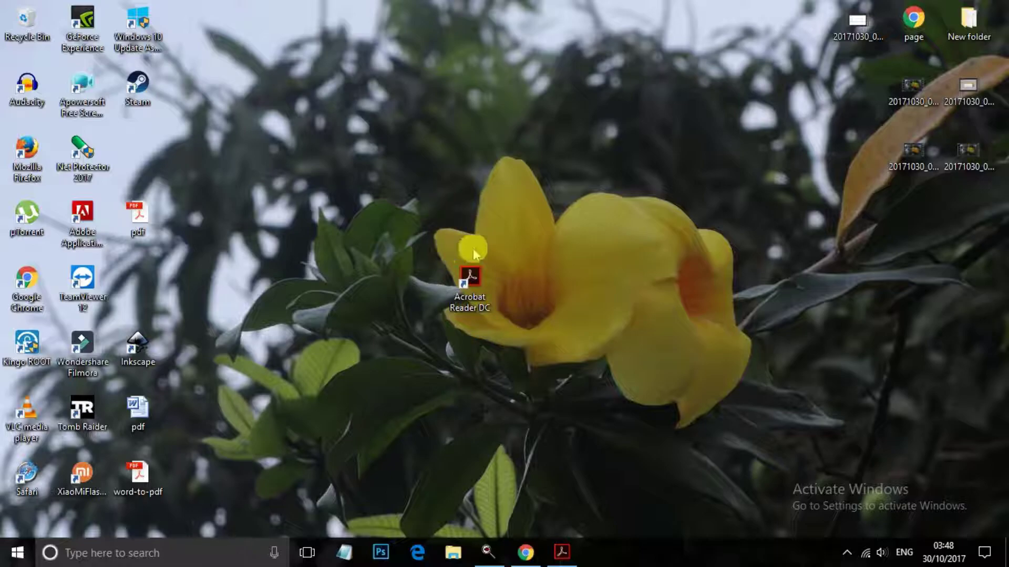
# Step: Open pdf.pdf from the Recent list in Acrobat Reader DC, showing page 1 of 5
pyautogui.click(562, 552)
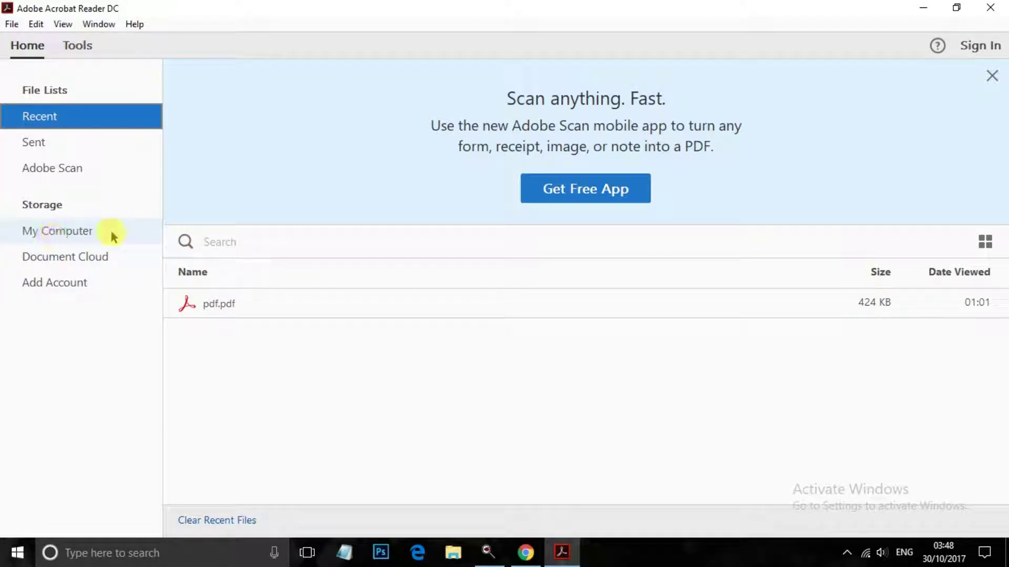
pyautogui.doubleClick(244, 309)
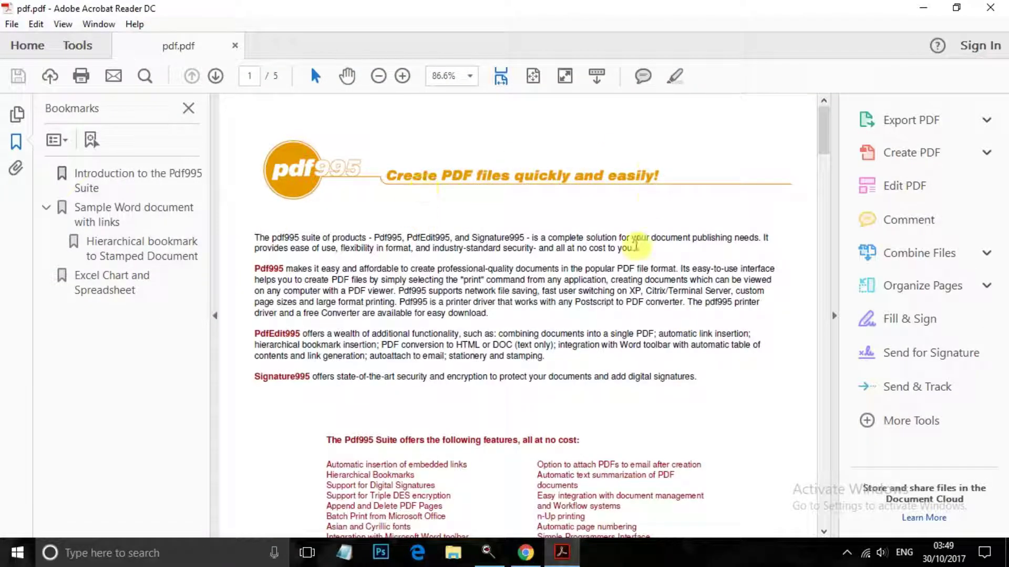
pyautogui.scroll(-1, 613, 167)
pyautogui.scroll(1, 702, 199)
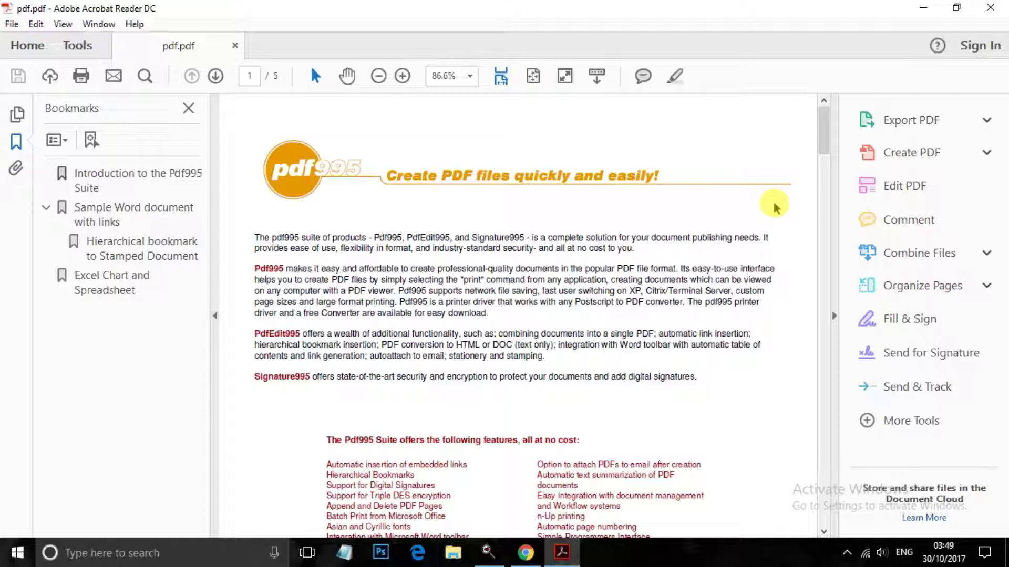
# Step: Choose Edit PDF and Add to reach the Acrobat Pro DC pricing page (₹1,691 monthly, ₹1,014 annual)
pyautogui.click(892, 198)
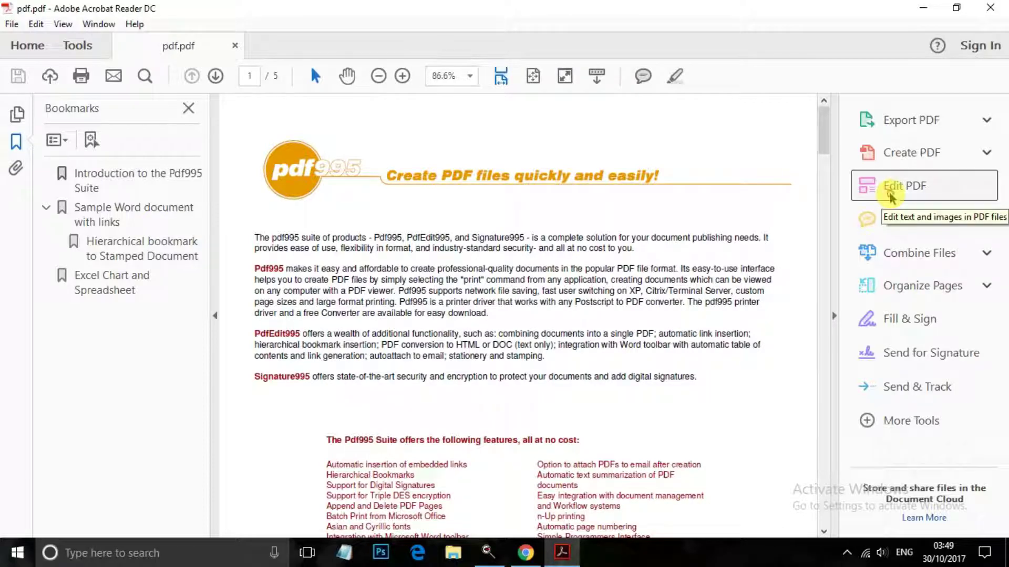
pyautogui.click(698, 129)
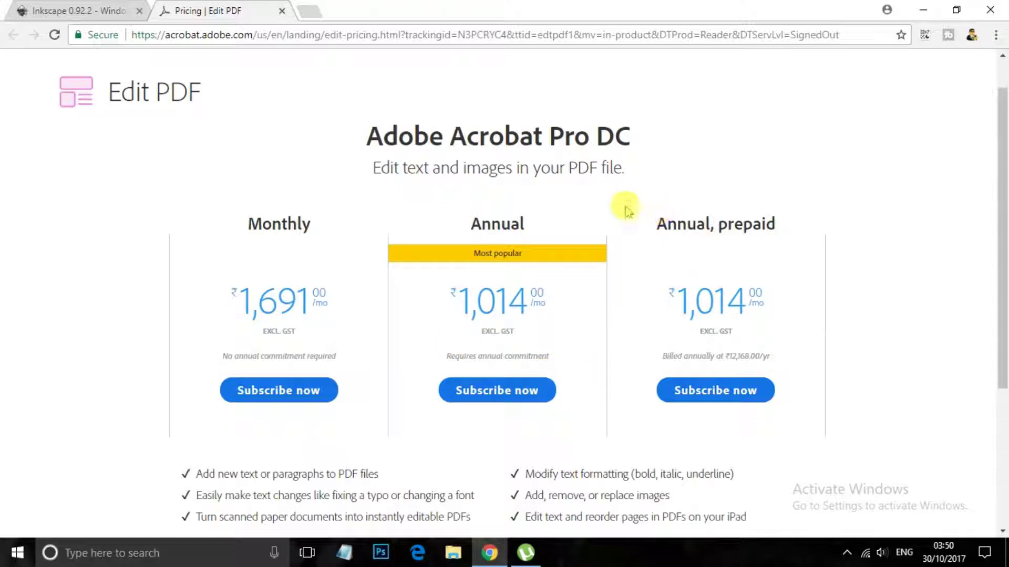
pyautogui.scroll(1, 596, 288)
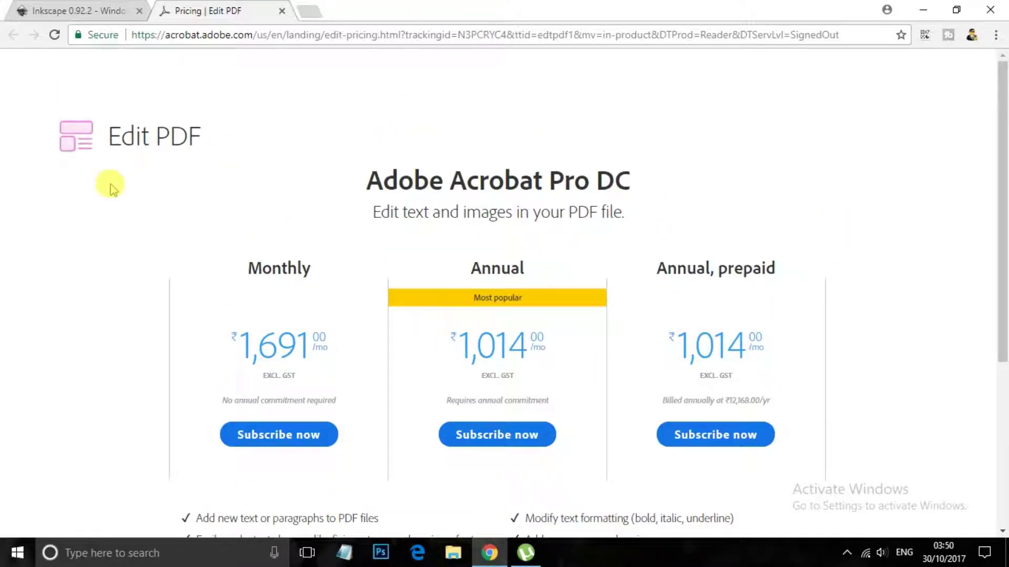